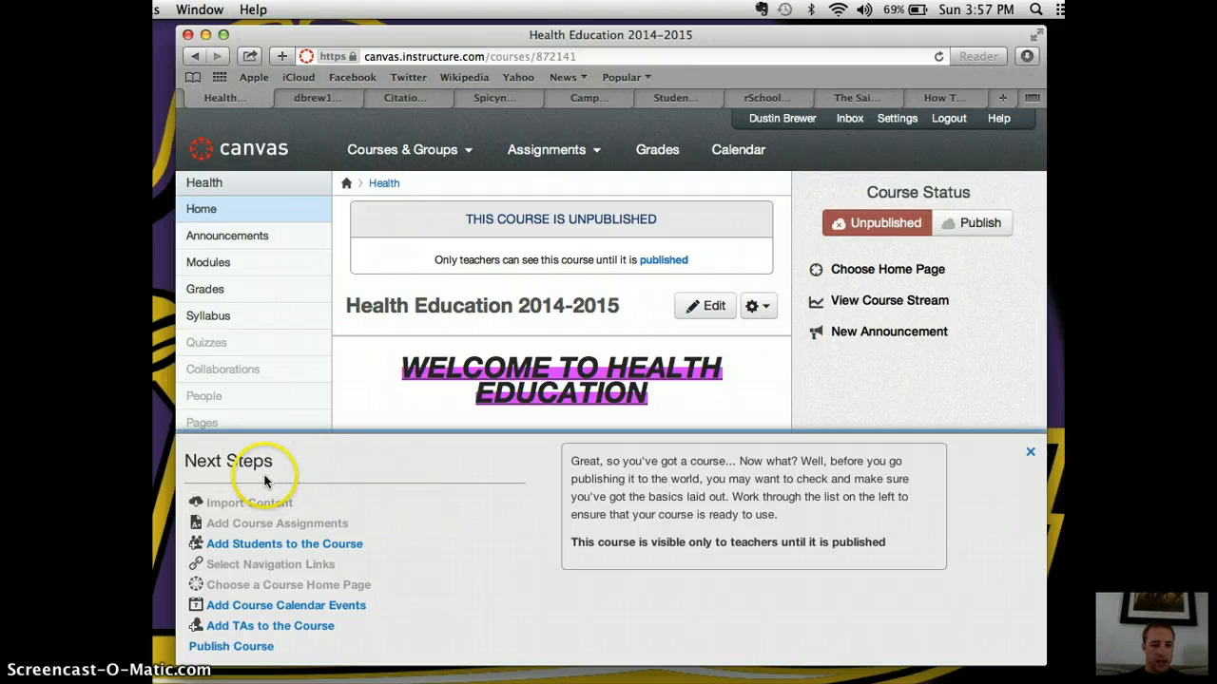
- Review the explanations of the Next Steps checklist items, from Import Content through Publish Course
click(270, 504)
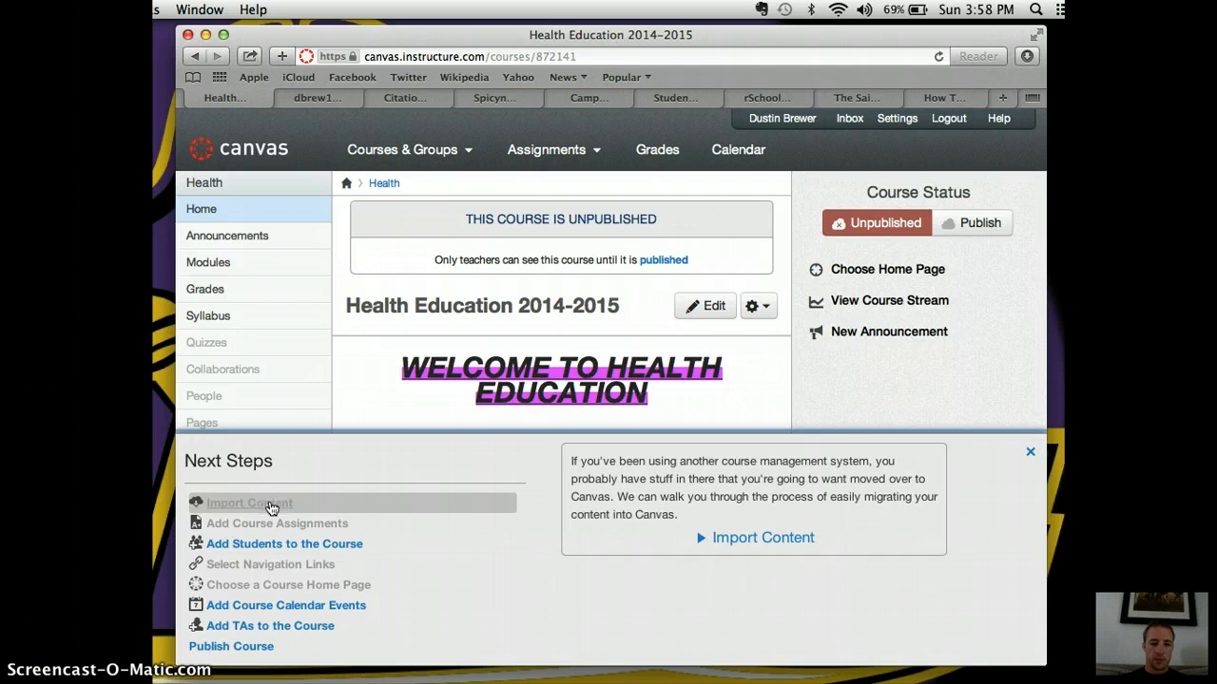
click(272, 524)
click(269, 547)
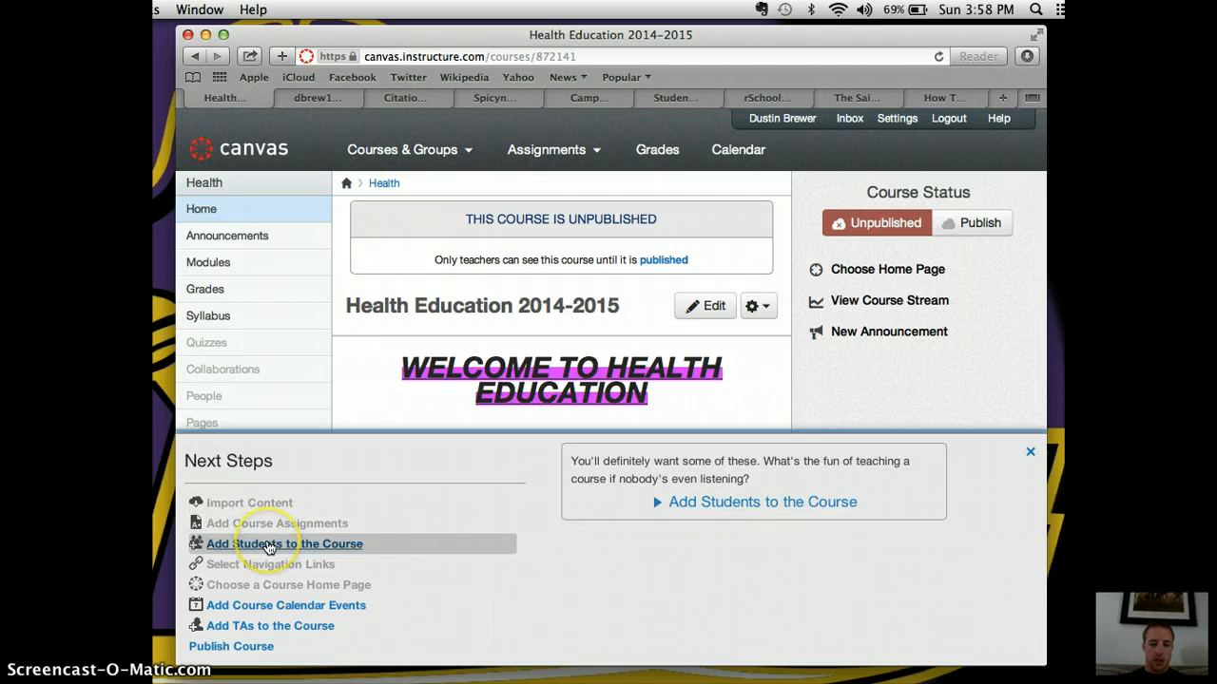
click(267, 564)
click(266, 585)
click(265, 605)
click(264, 626)
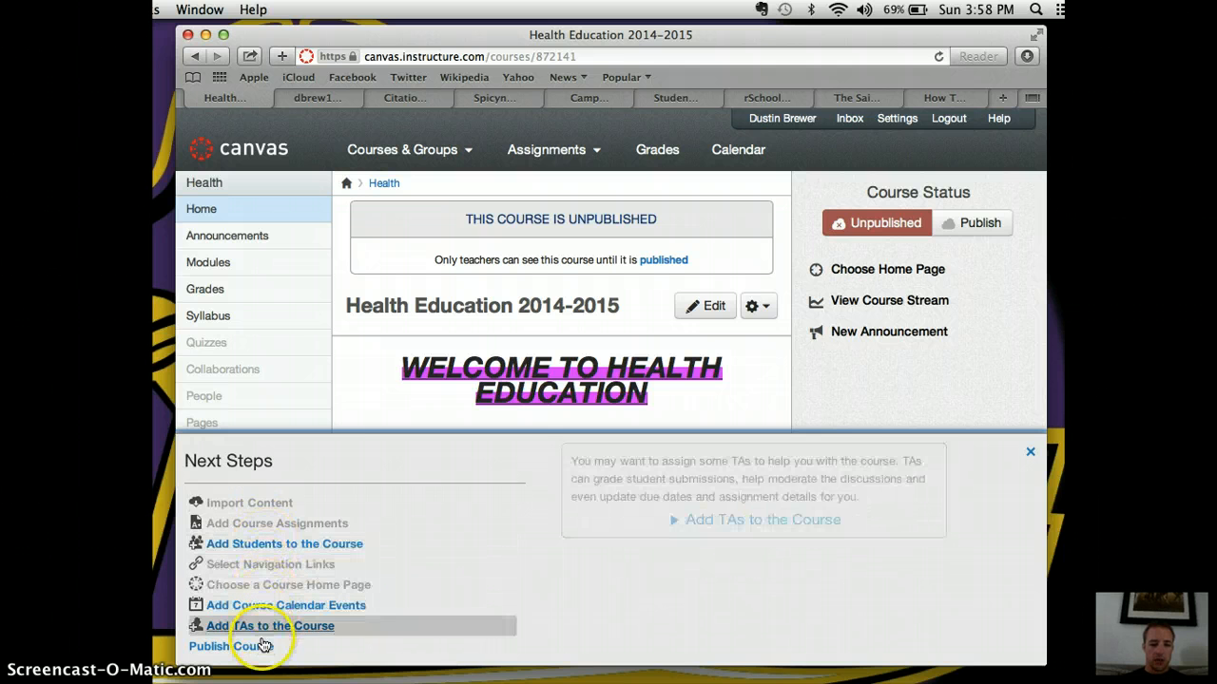
click(264, 646)
click(243, 545)
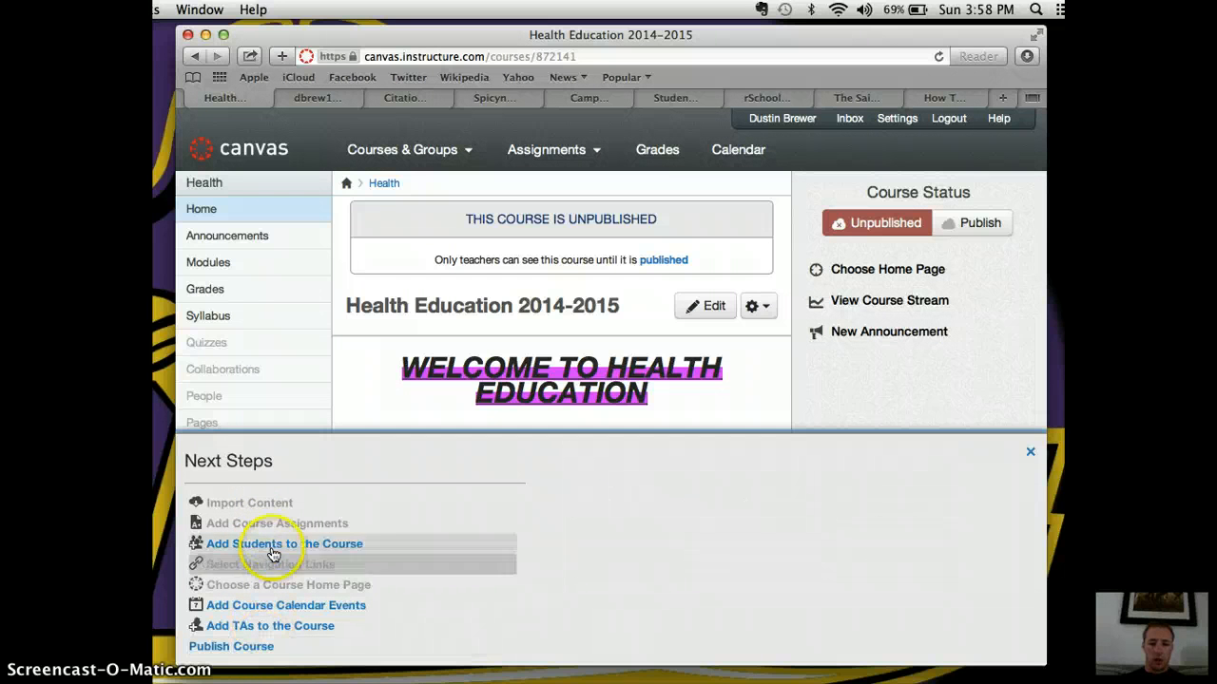
click(249, 524)
click(266, 509)
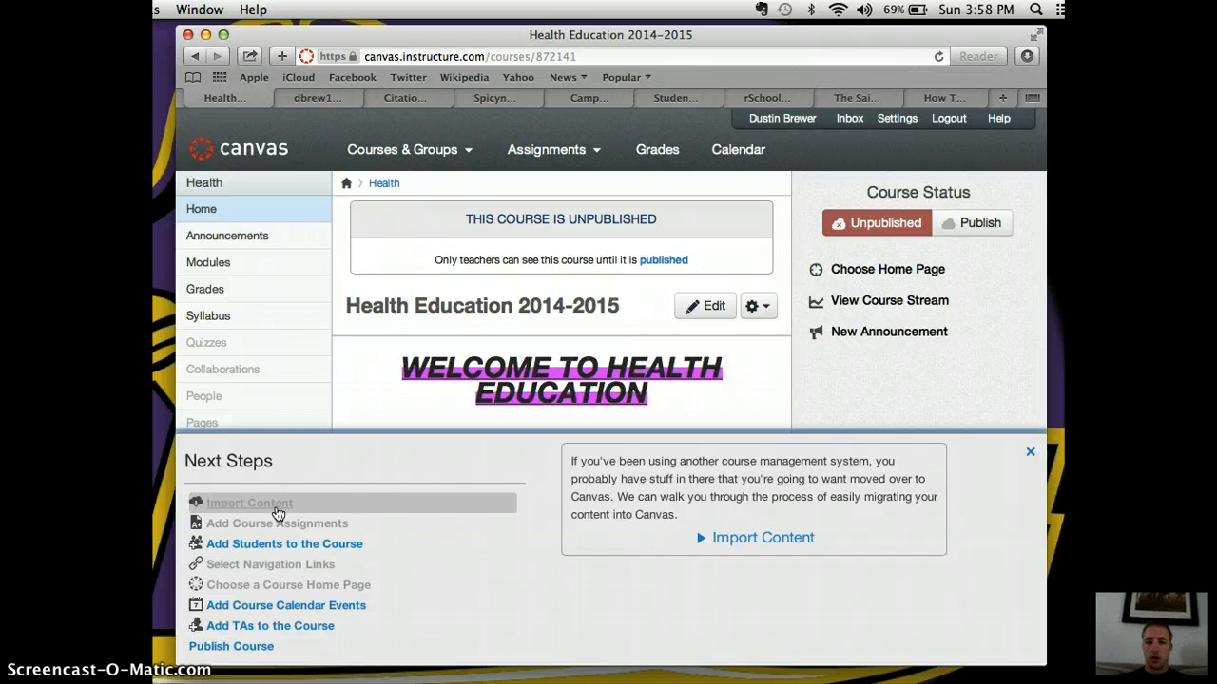
click(336, 509)
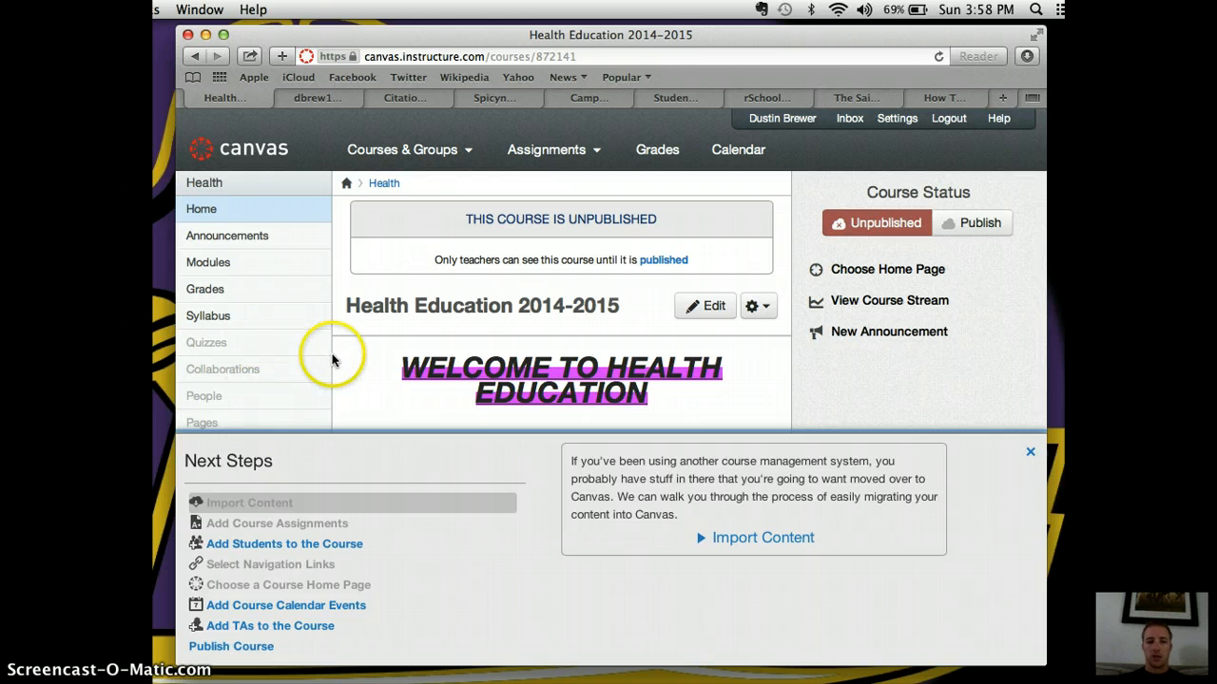
- Open the Import Content page and examine the available content types without choosing one
click(273, 504)
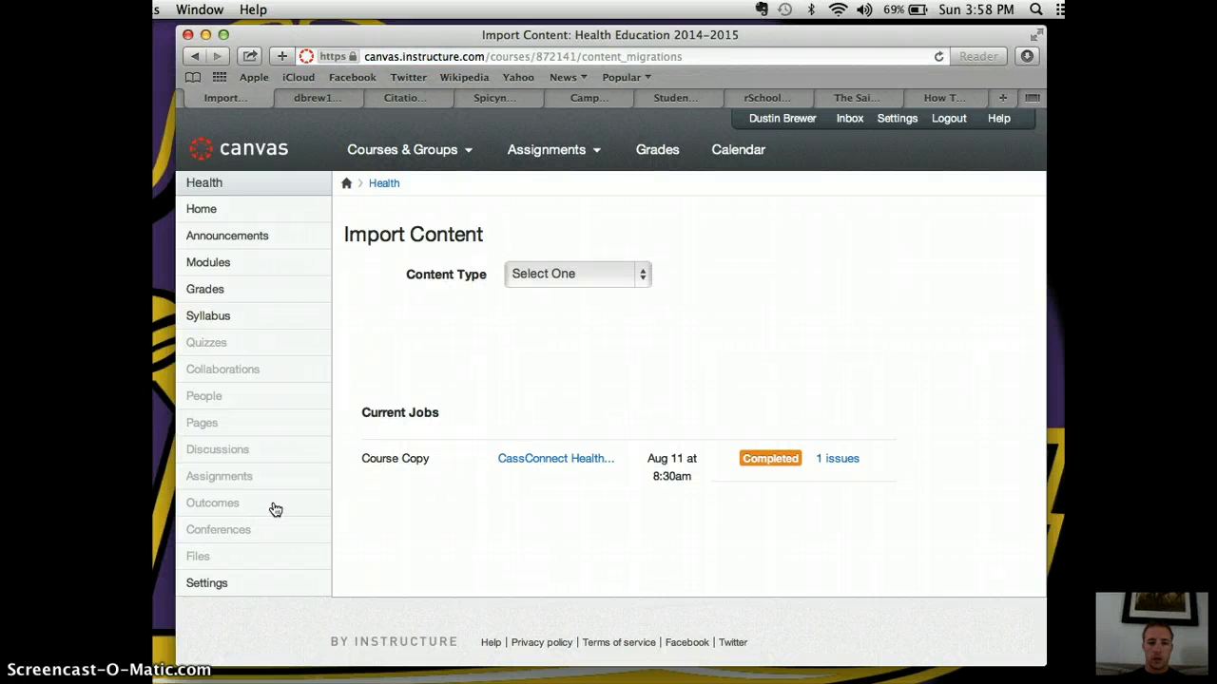
click(645, 277)
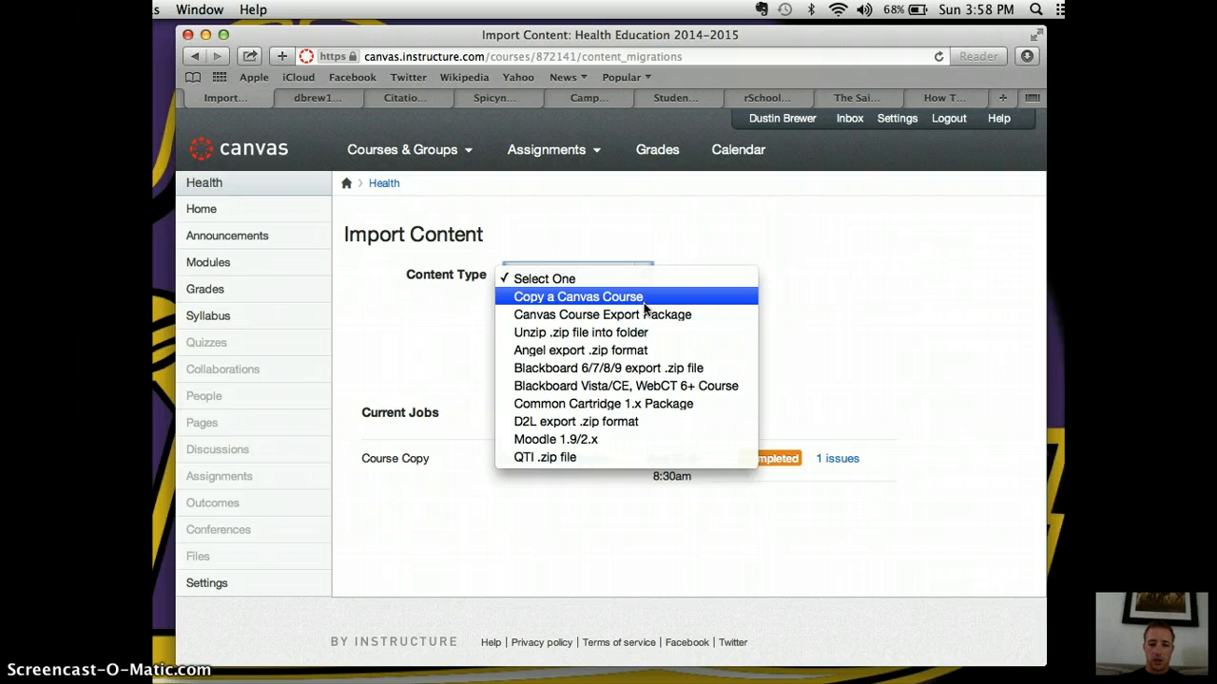
click(643, 319)
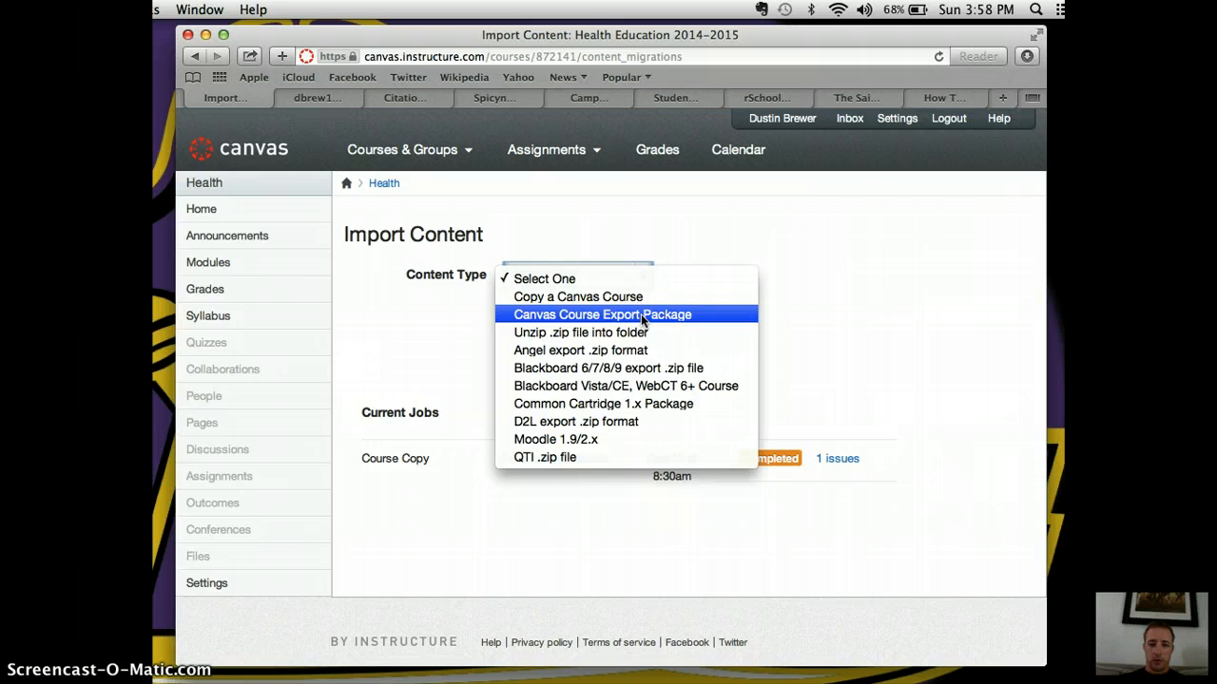
click(622, 335)
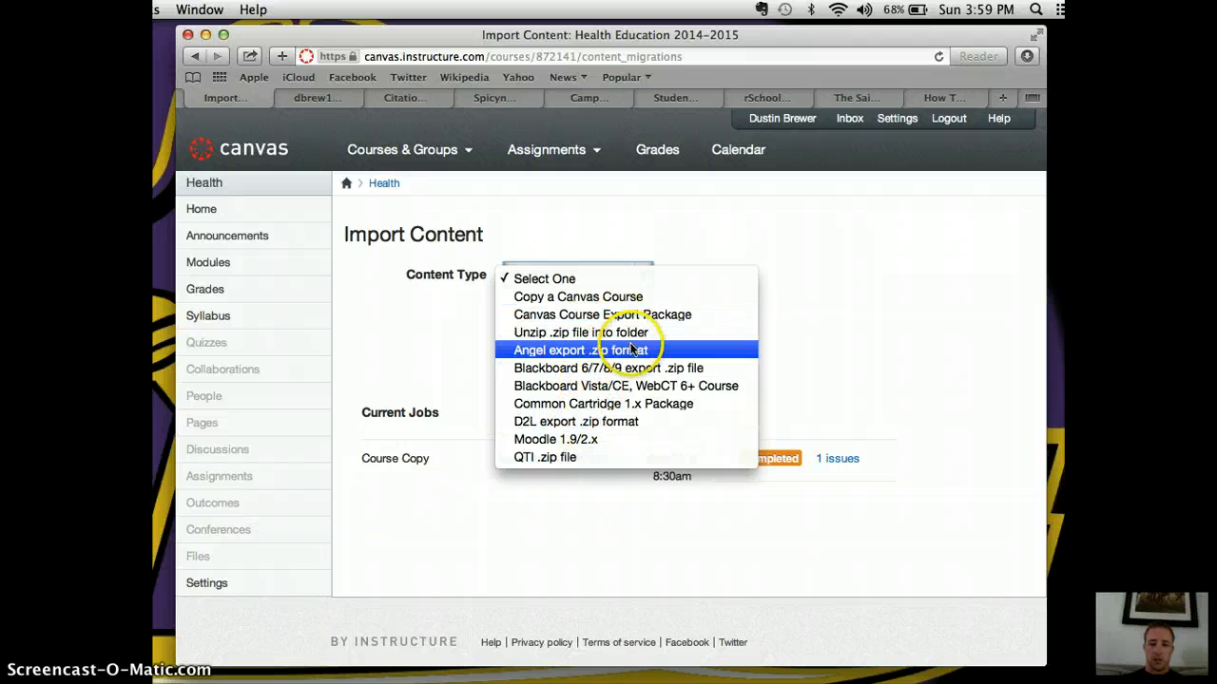
click(831, 315)
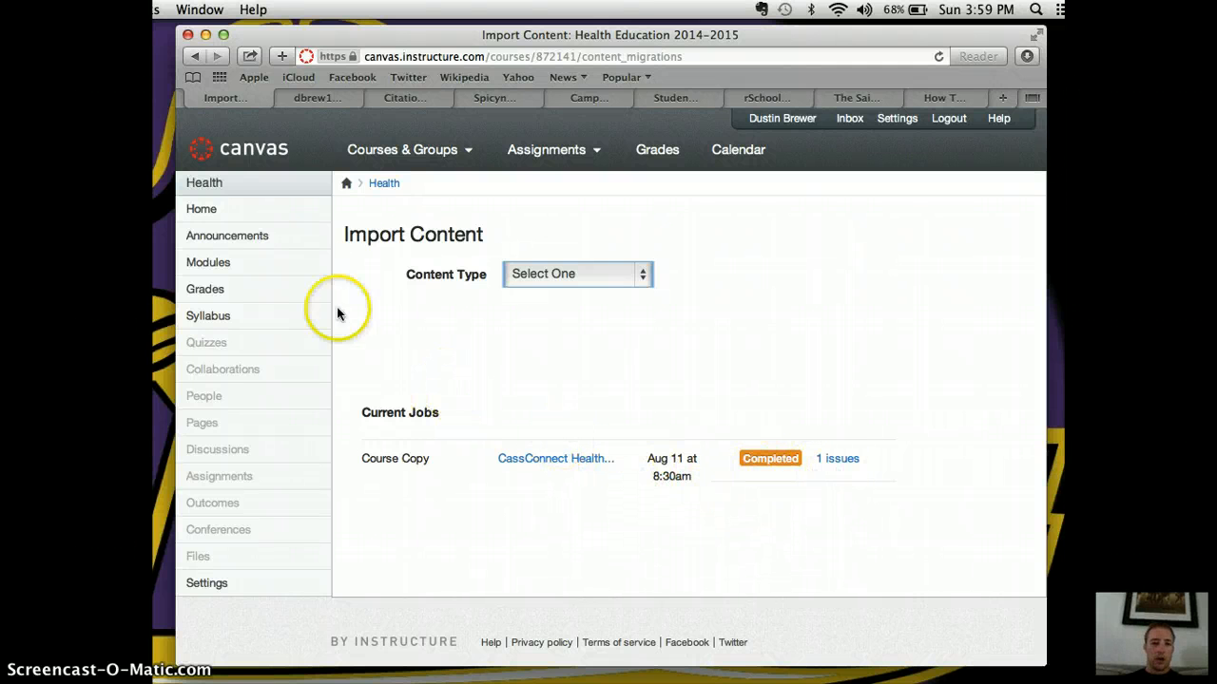
- Return to the course home page and look over the Next Steps items between Import Content and Choose a Course Home Page
click(217, 211)
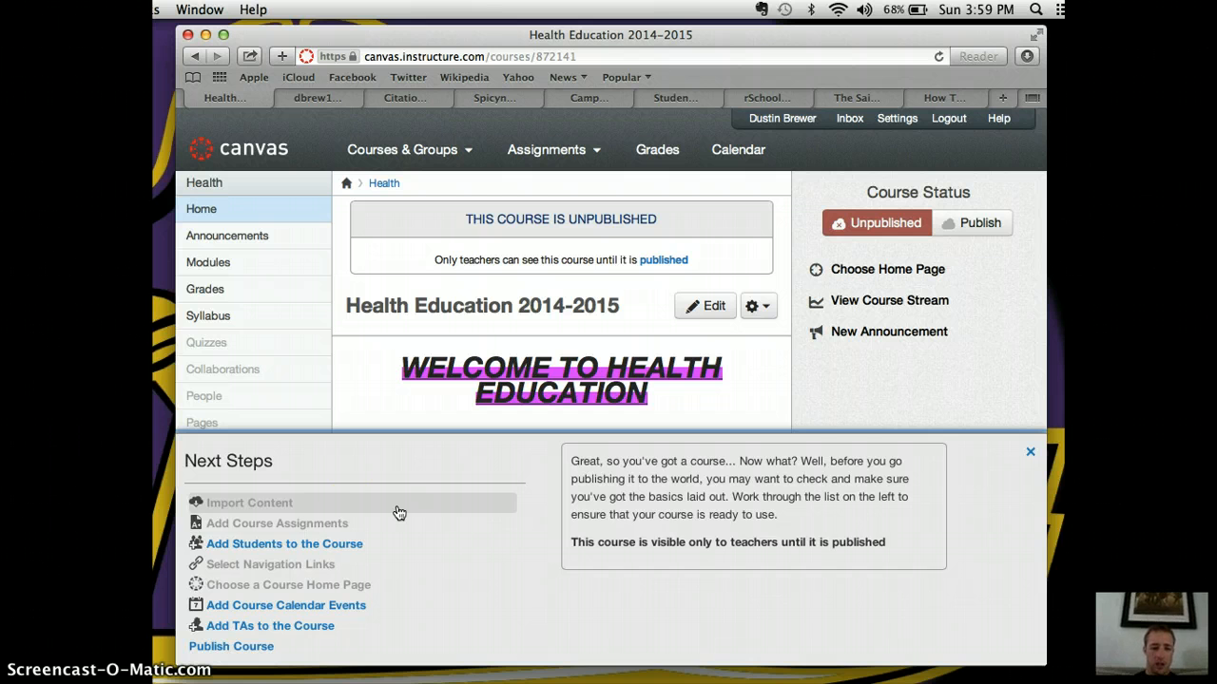
click(355, 551)
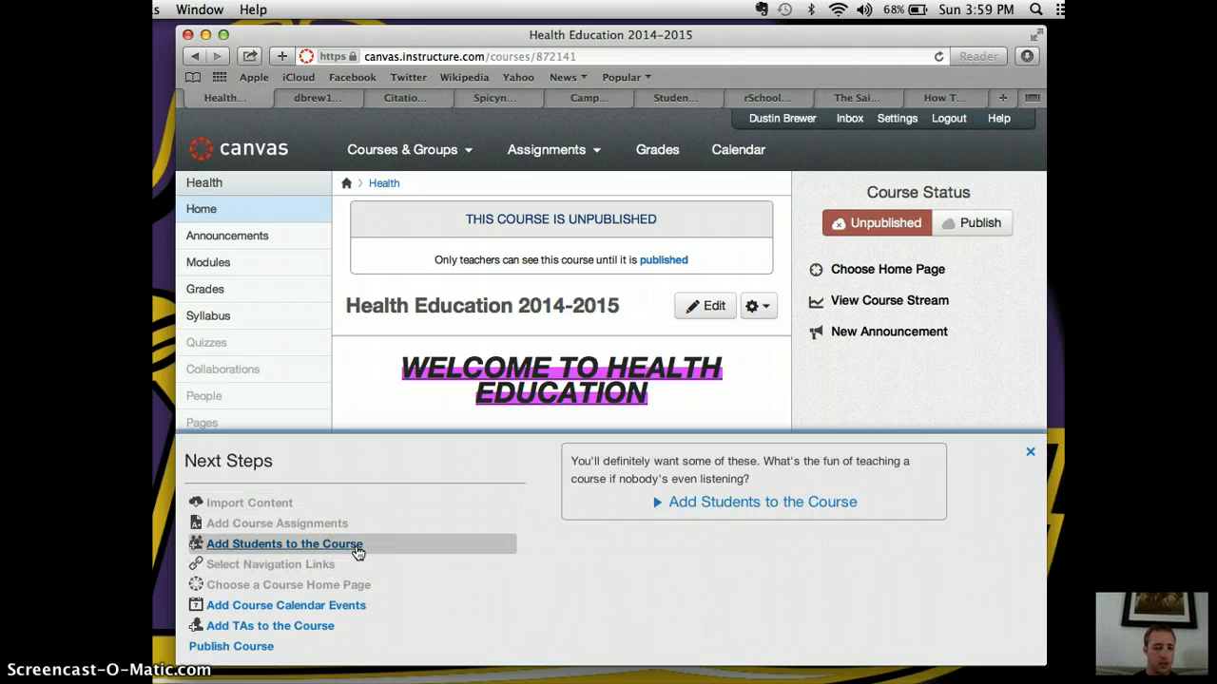
click(348, 578)
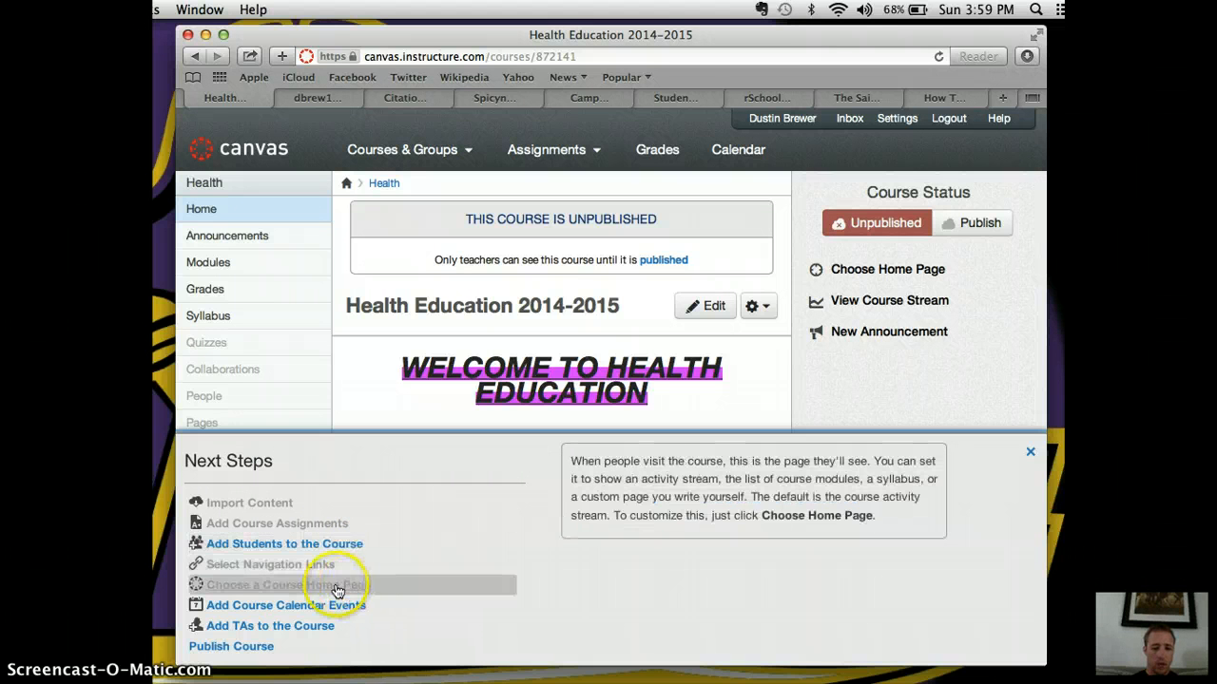
click(332, 544)
click(285, 523)
click(274, 504)
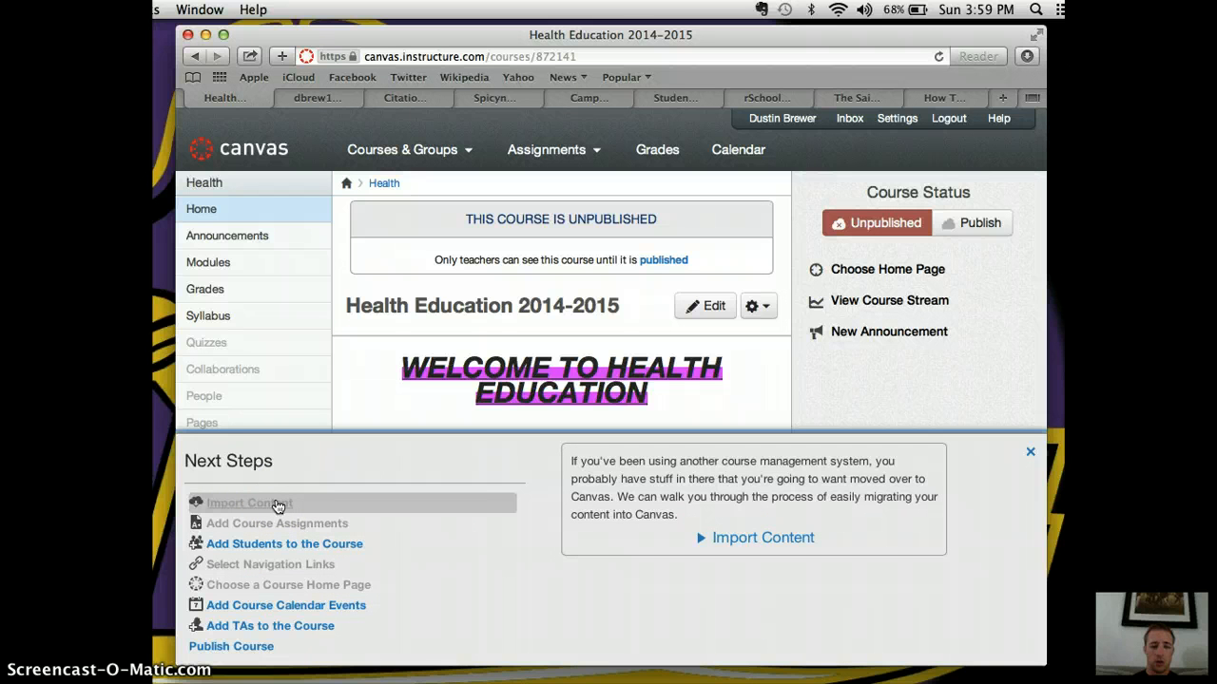
click(313, 481)
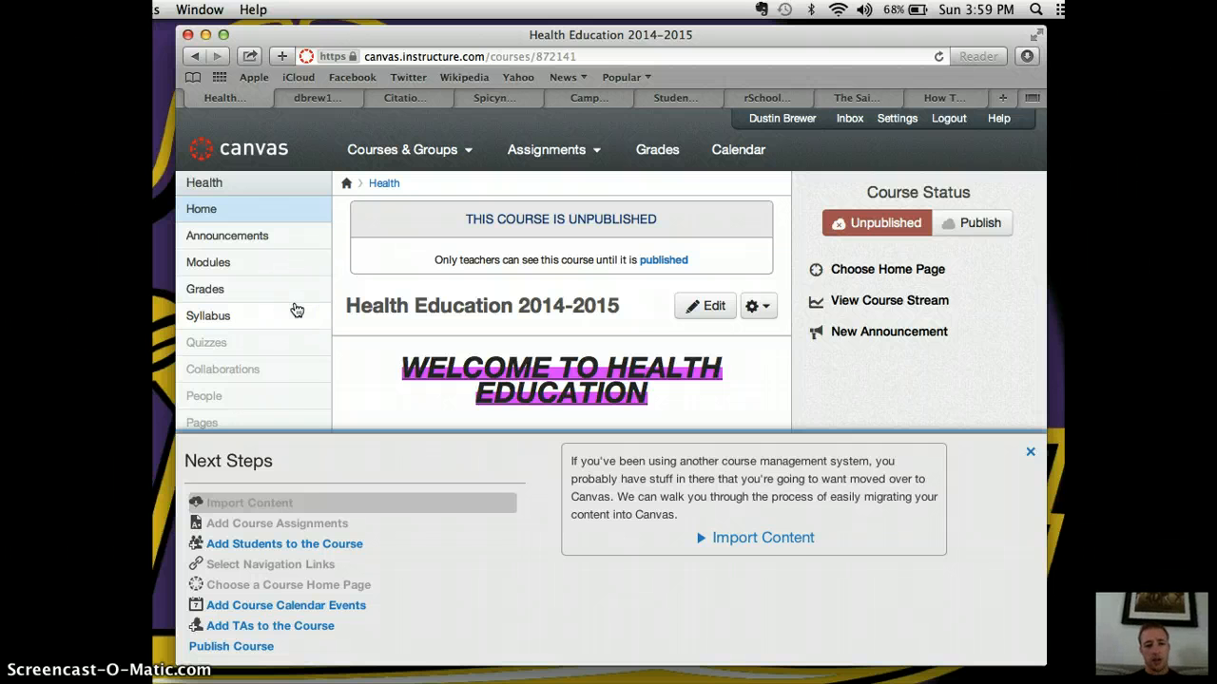
- Open the course modules and look through the items from Unit 1: Introduction to Unit 2: A Healthy Foundation
click(253, 266)
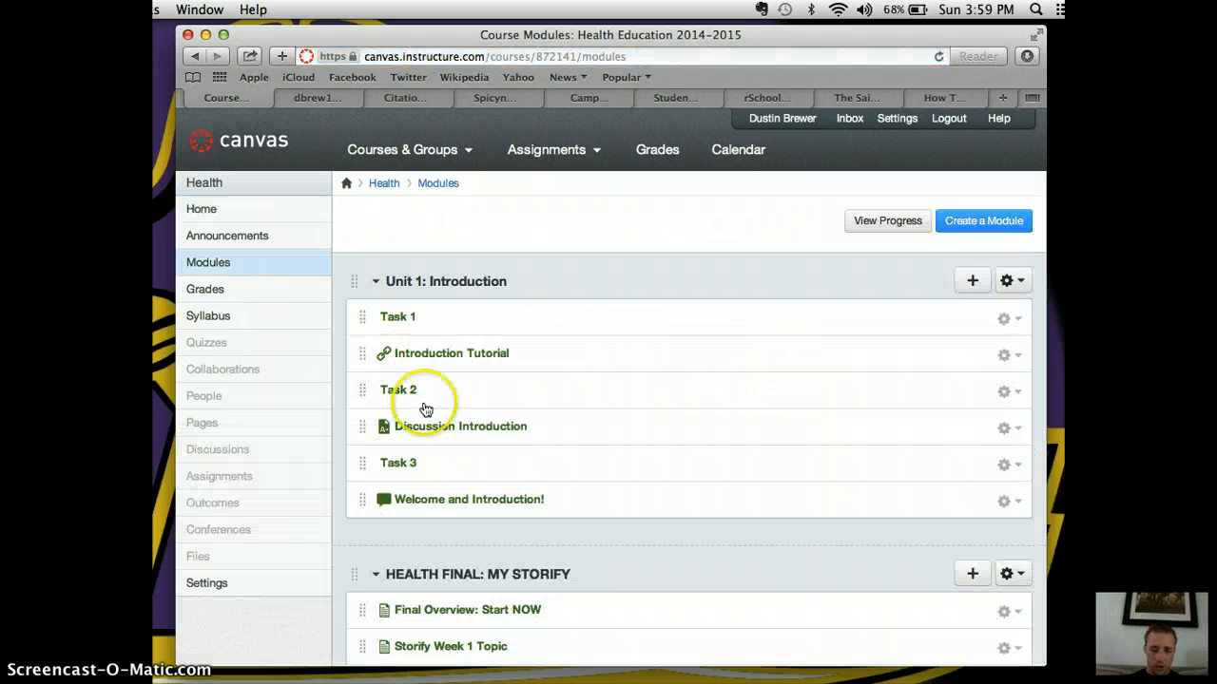
click(580, 501)
scroll(567, 471, down, 5)
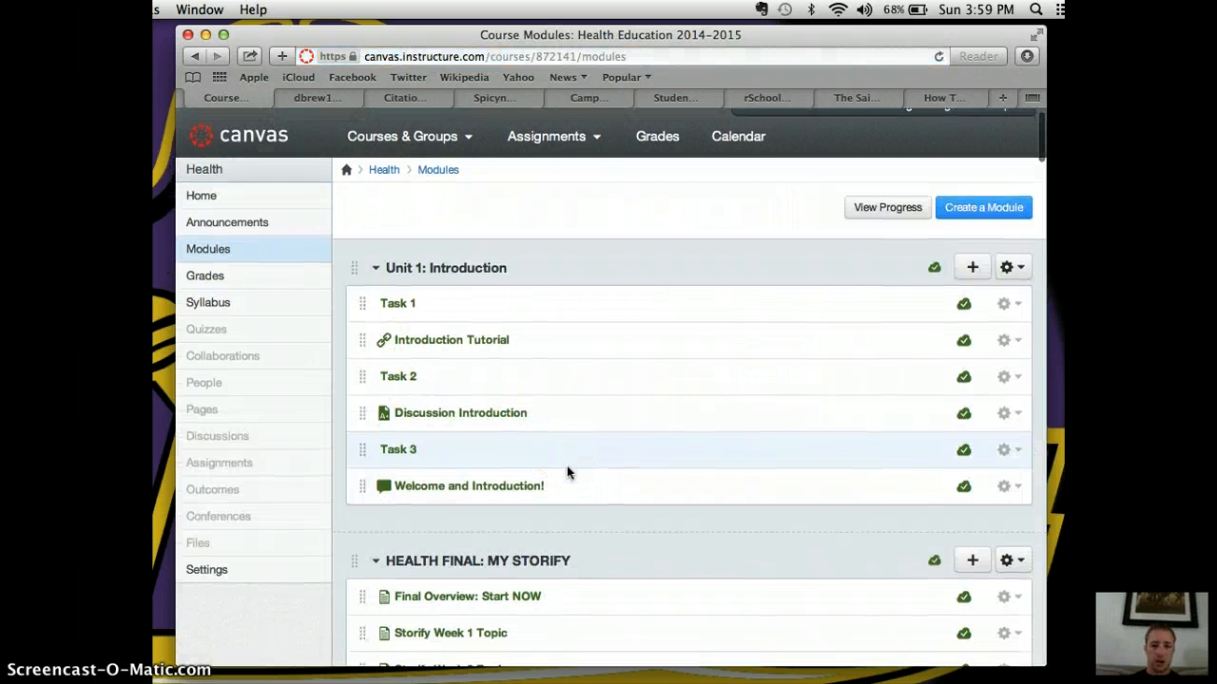
scroll(567, 471, down, 10)
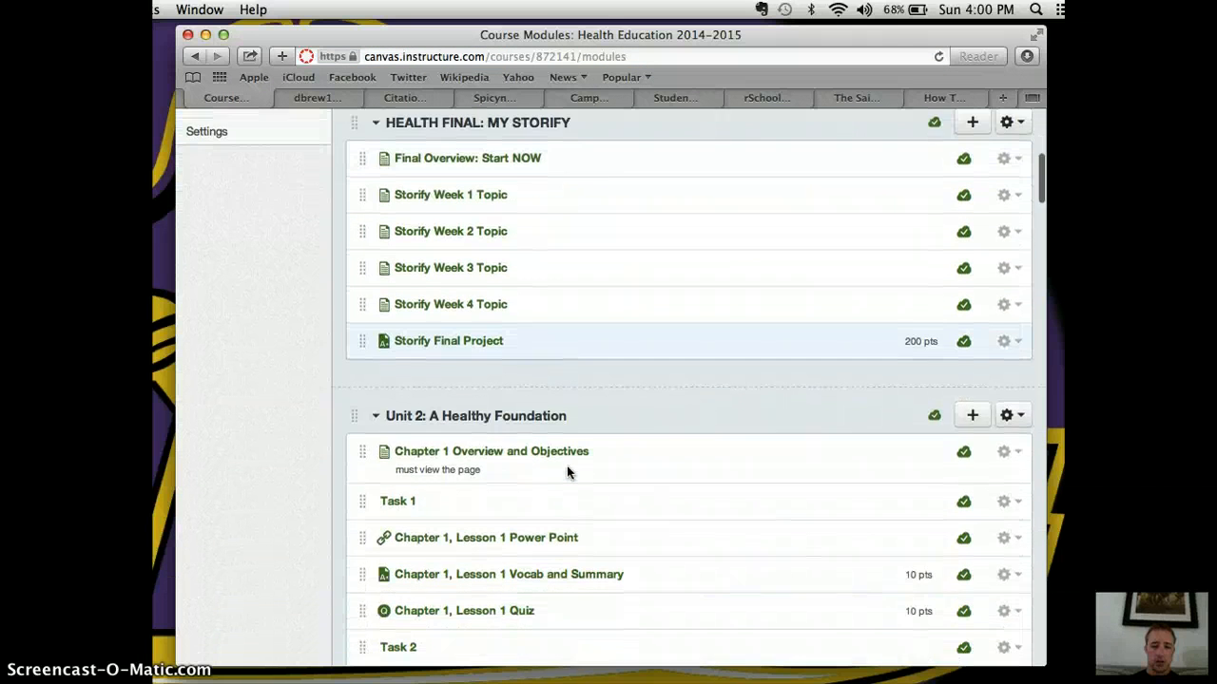
scroll(567, 472, down, 10)
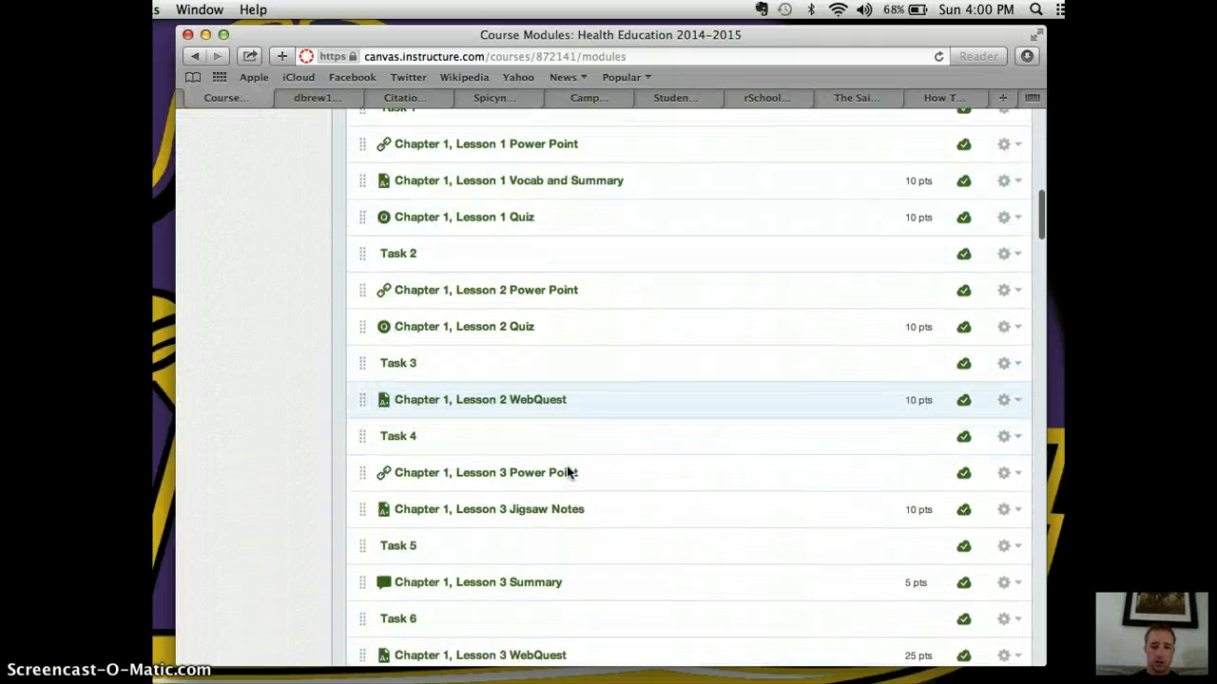
scroll(567, 467, down, 4)
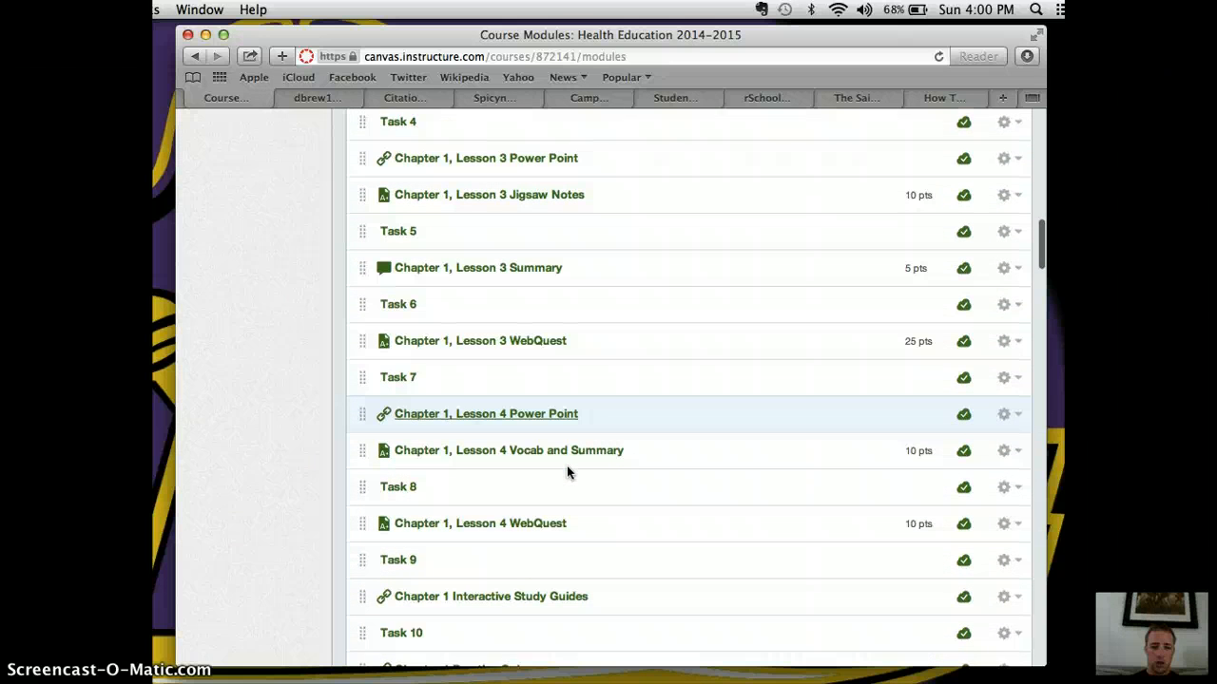
- Open the Chapter 1, Lesson 4 Power Point in Unit 2 and view its first slides
click(472, 403)
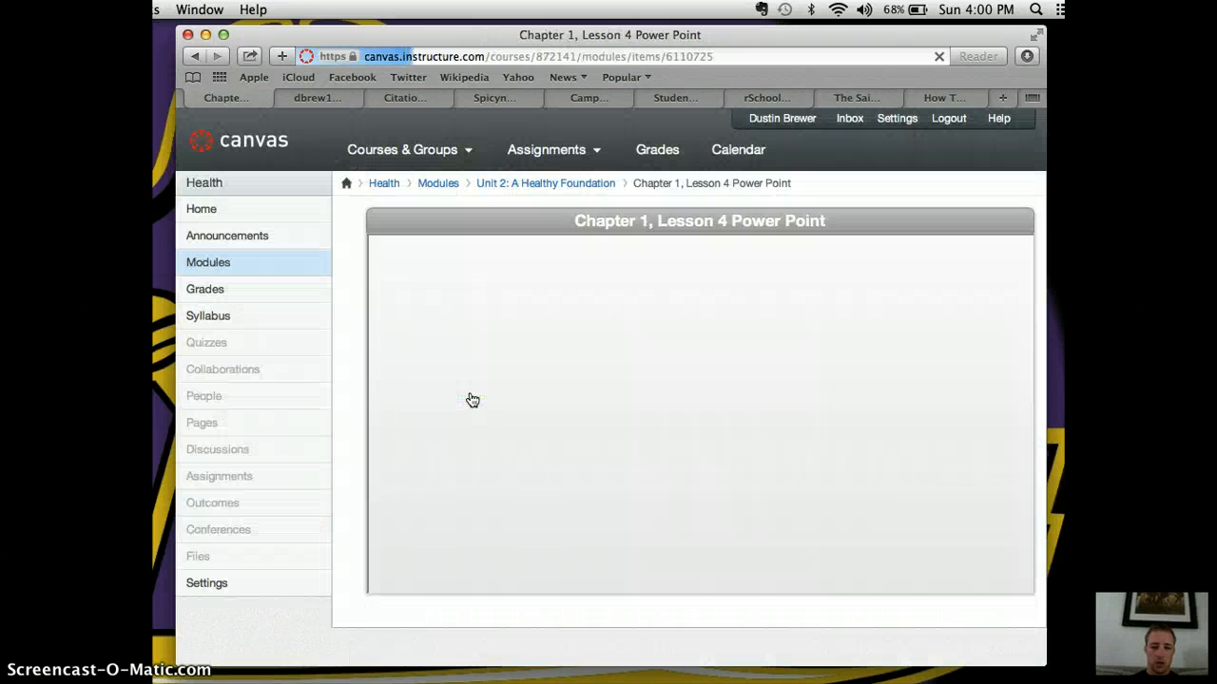
click(608, 486)
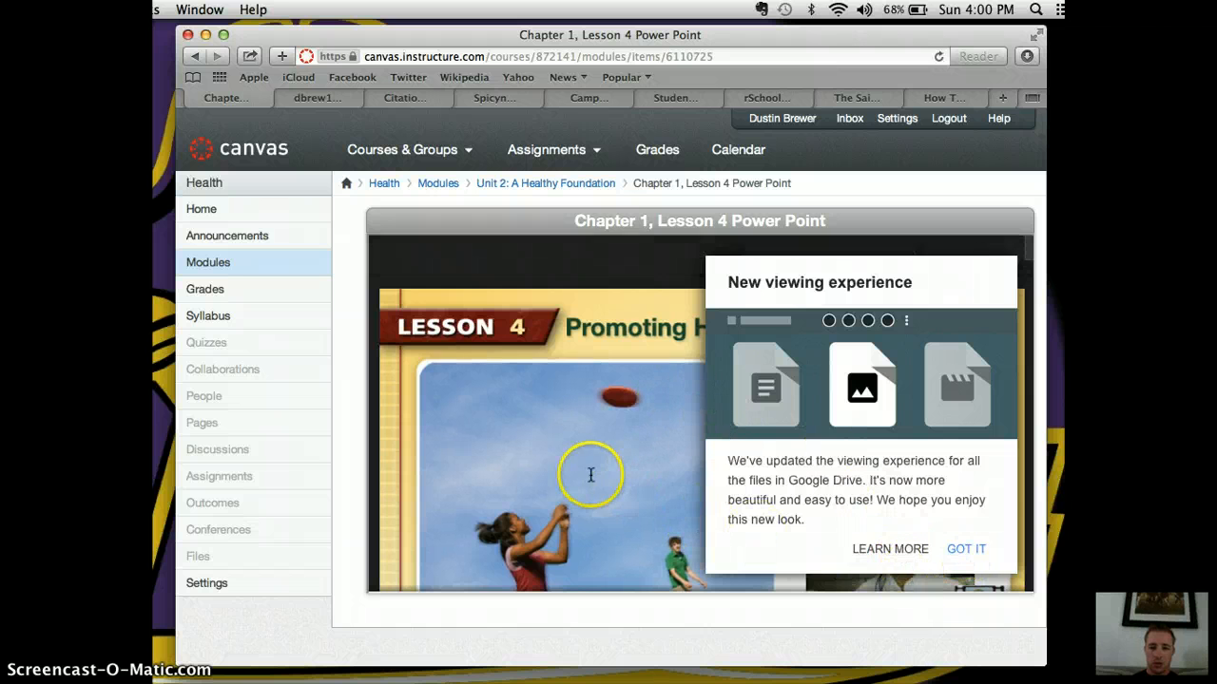
scroll(591, 475, down, 10)
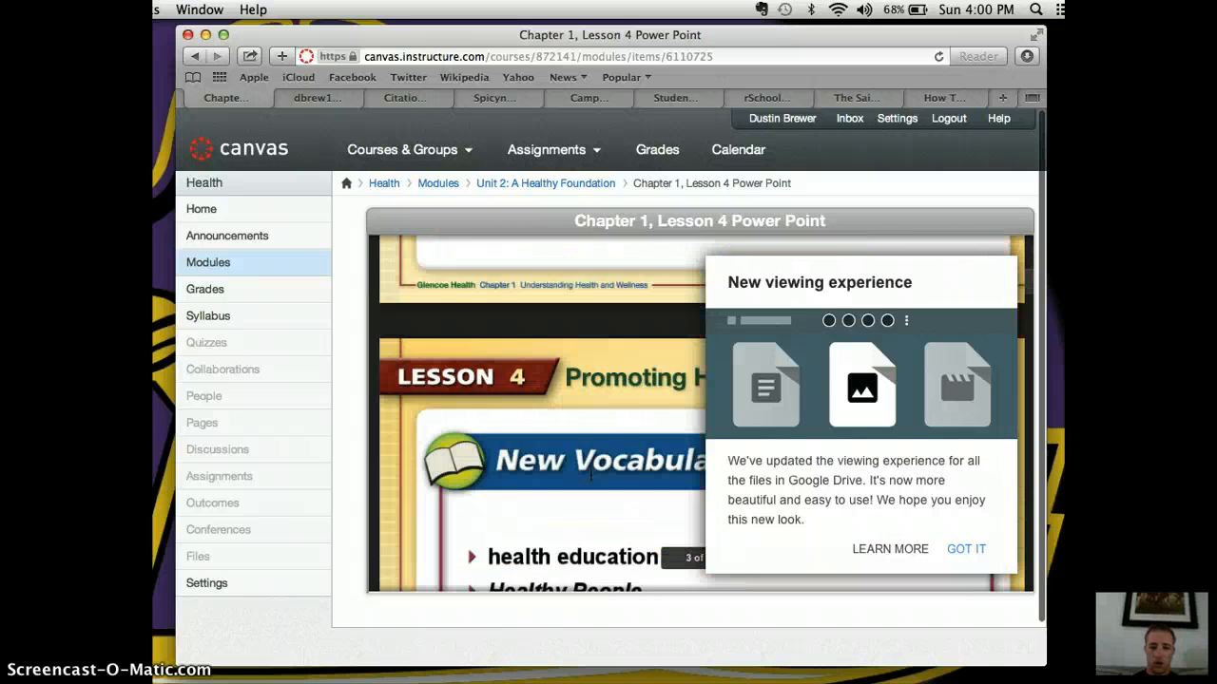
scroll(590, 475, down, 5)
click(326, 362)
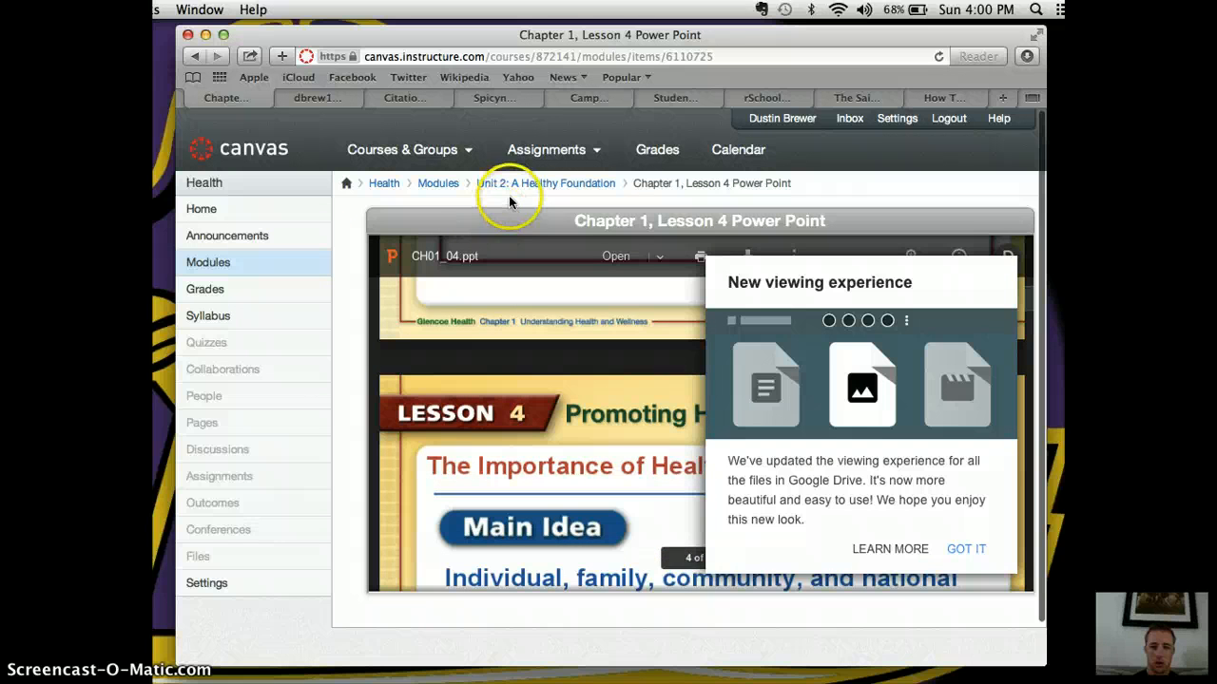
- Return to the modules list and open DISEASE UNIT TOPICS.doc in Unit 6: Communicable and Non-Communicable Diseases
click(445, 183)
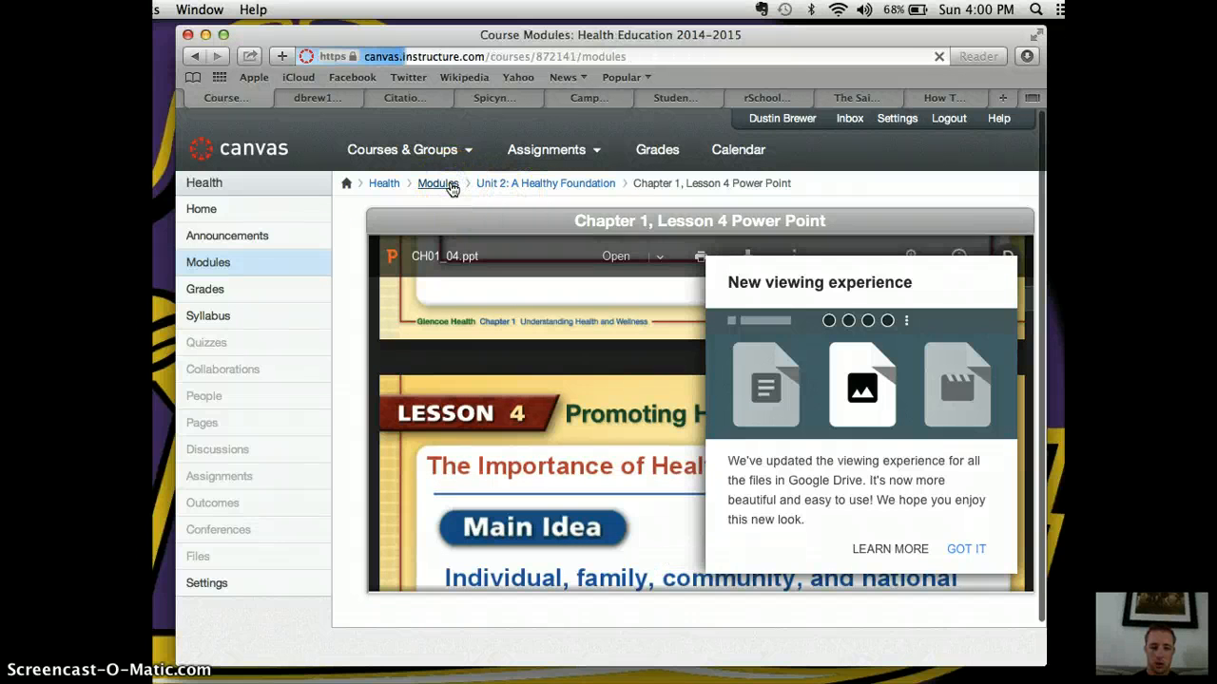
scroll(532, 424, down, 5)
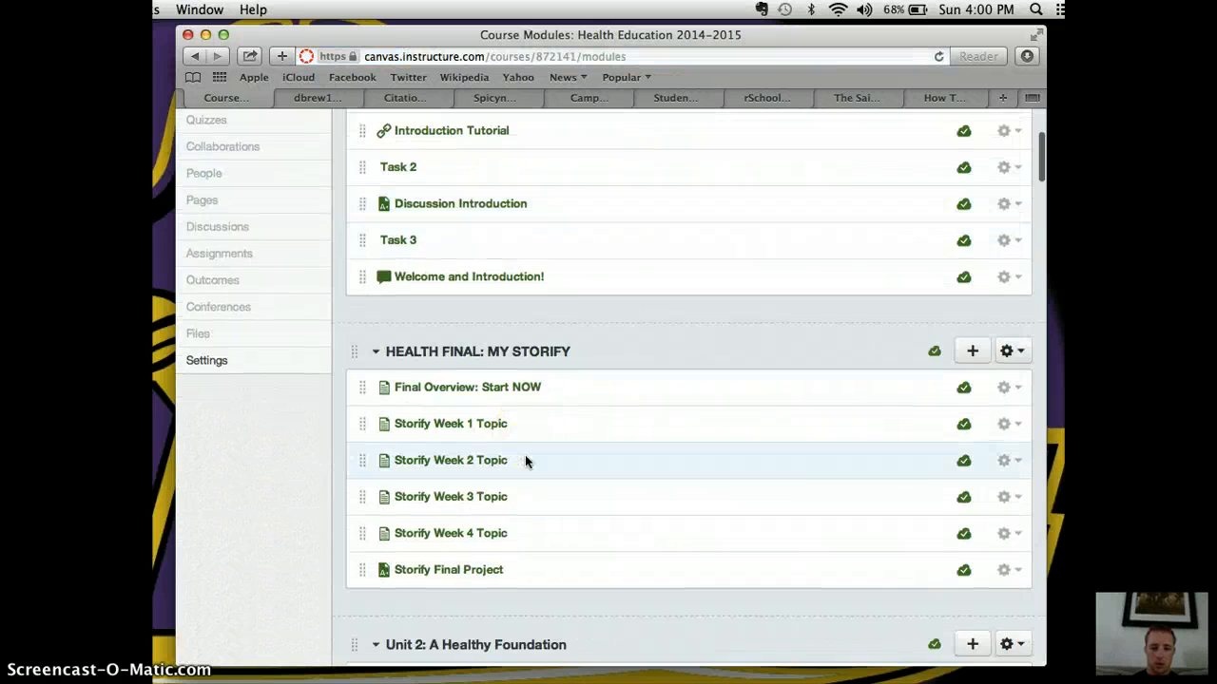
scroll(525, 459, down, 15)
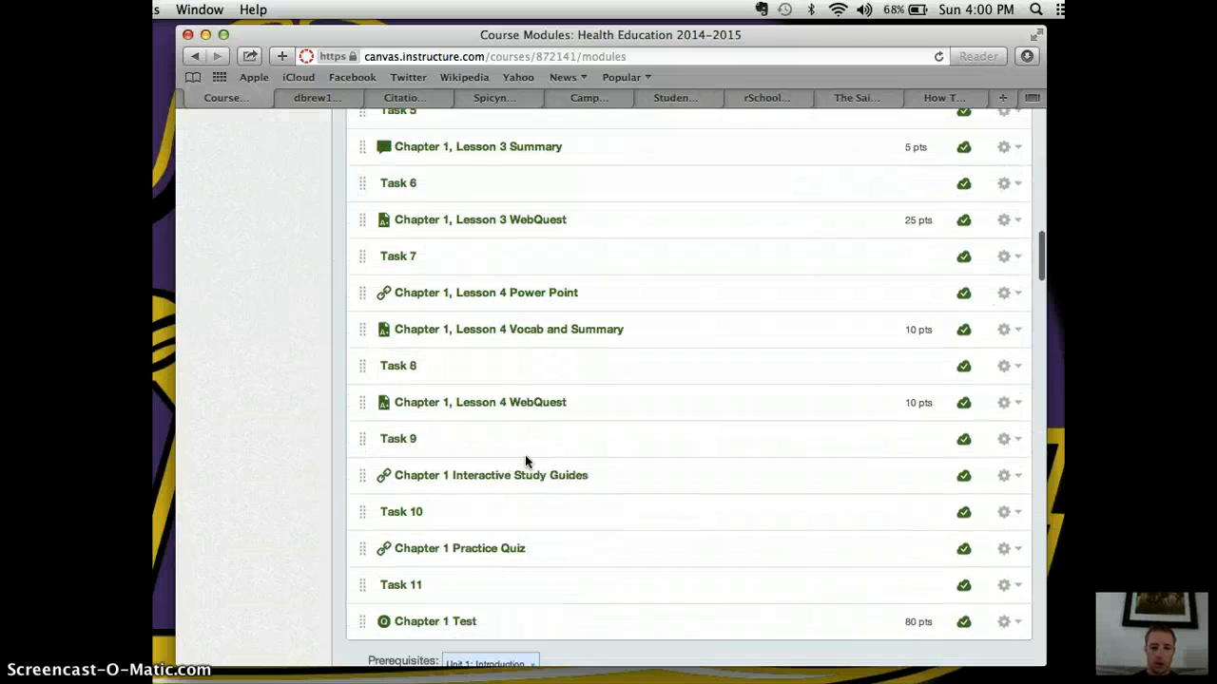
scroll(525, 457, down, 20)
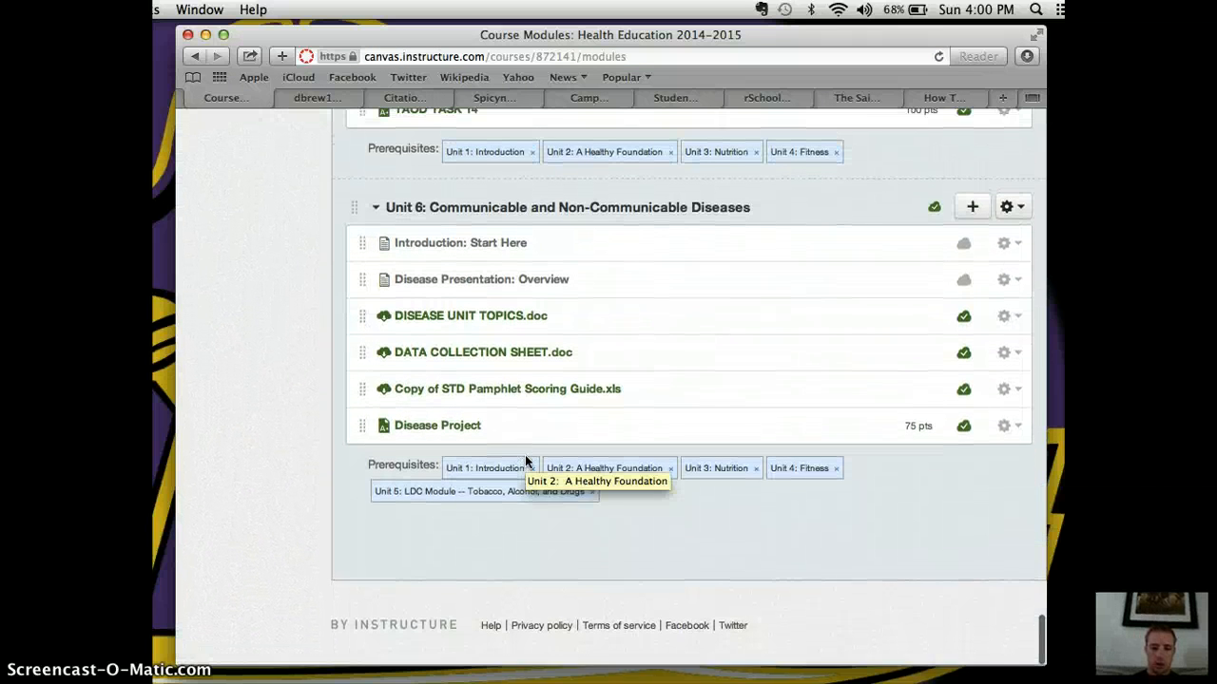
click(485, 318)
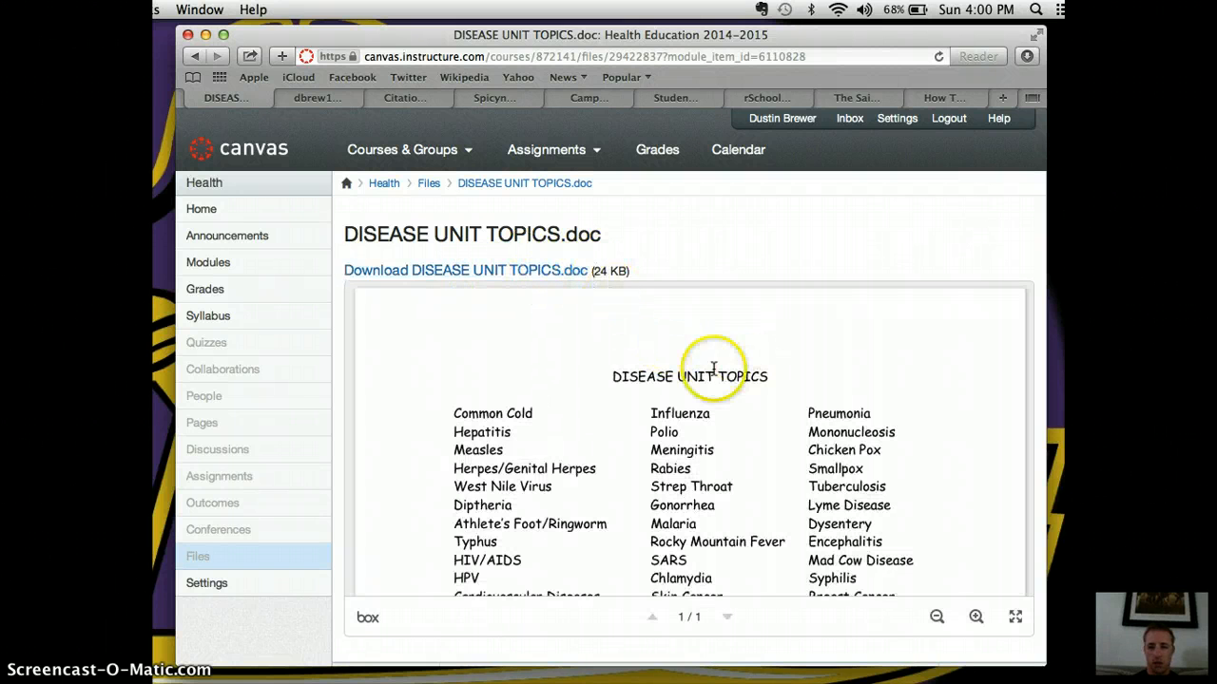
- Read through the previewed list of disease unit topics and return to the course modules
scroll(516, 455, down, 5)
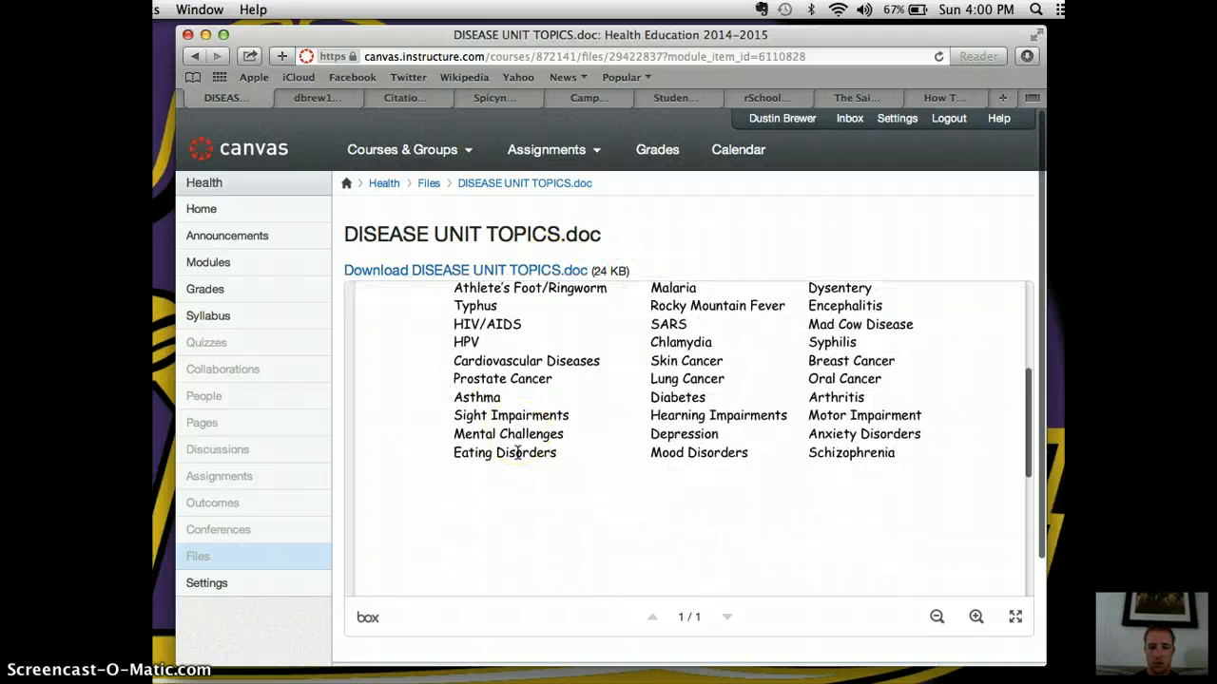
scroll(516, 453, down, 10)
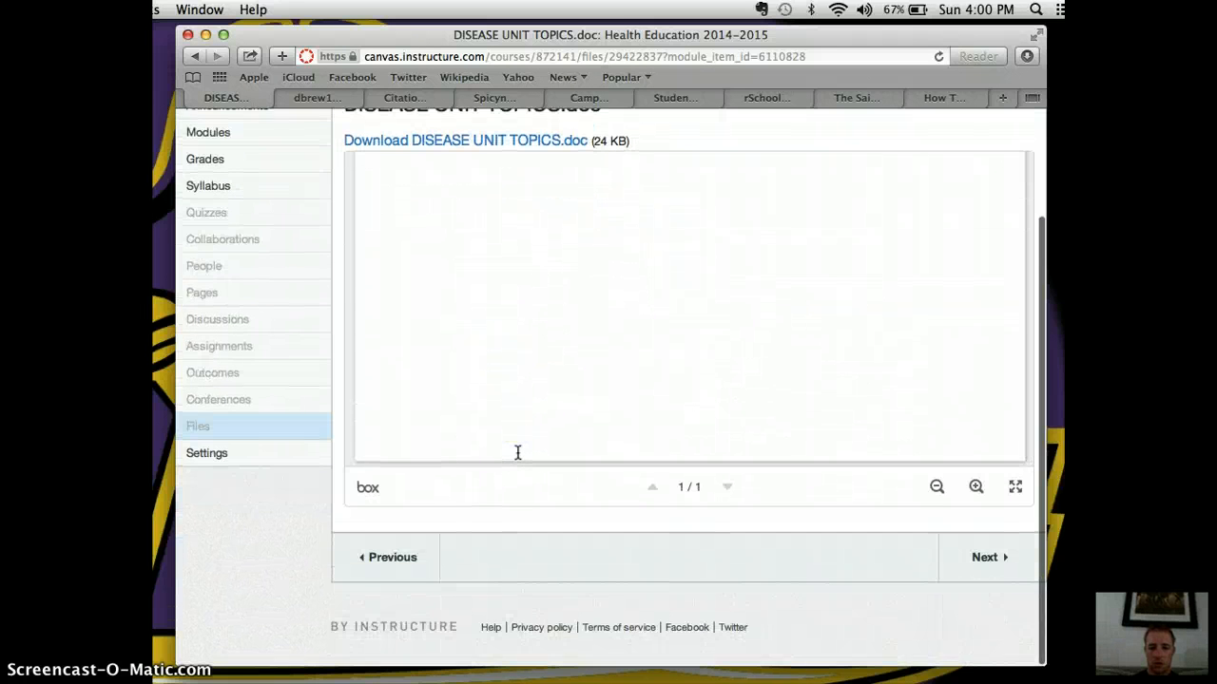
scroll(517, 453, up, 3)
click(517, 453)
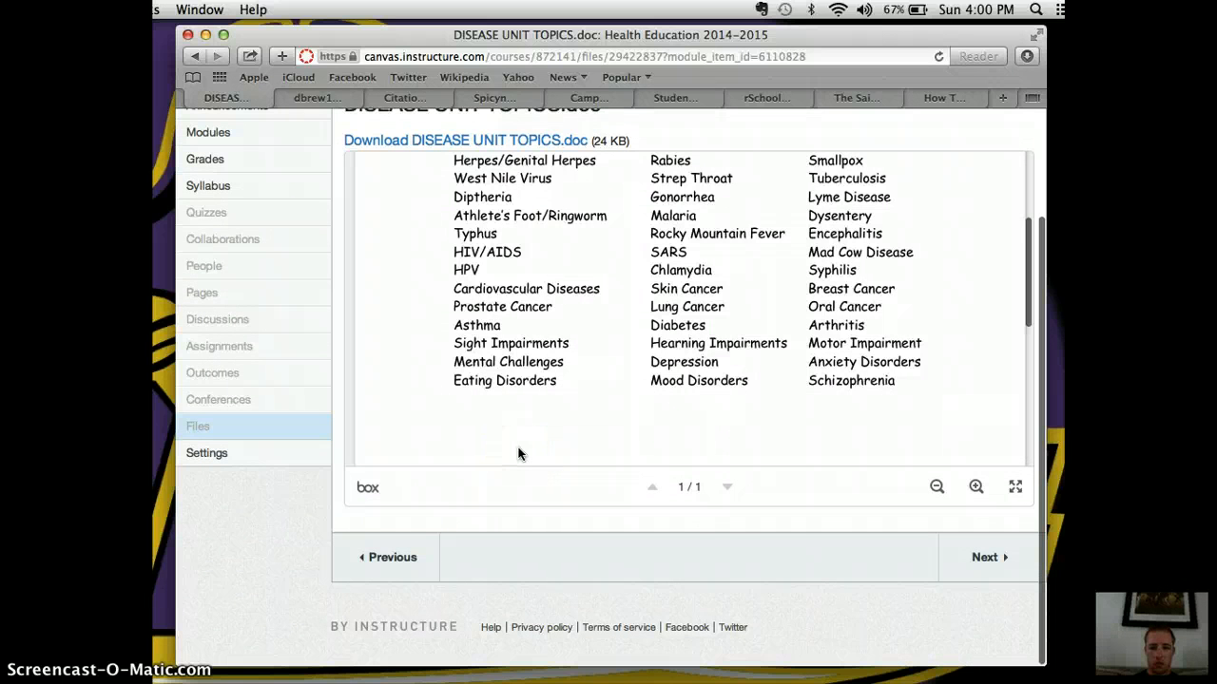
scroll(518, 454, up, 5)
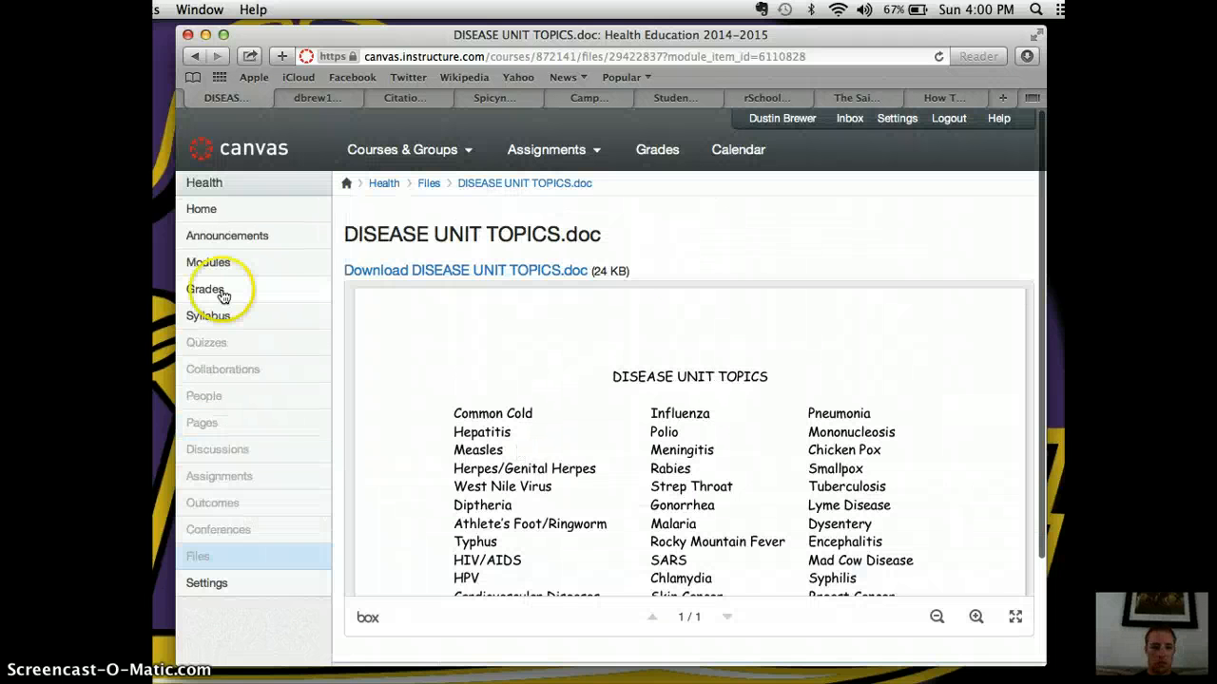
click(238, 262)
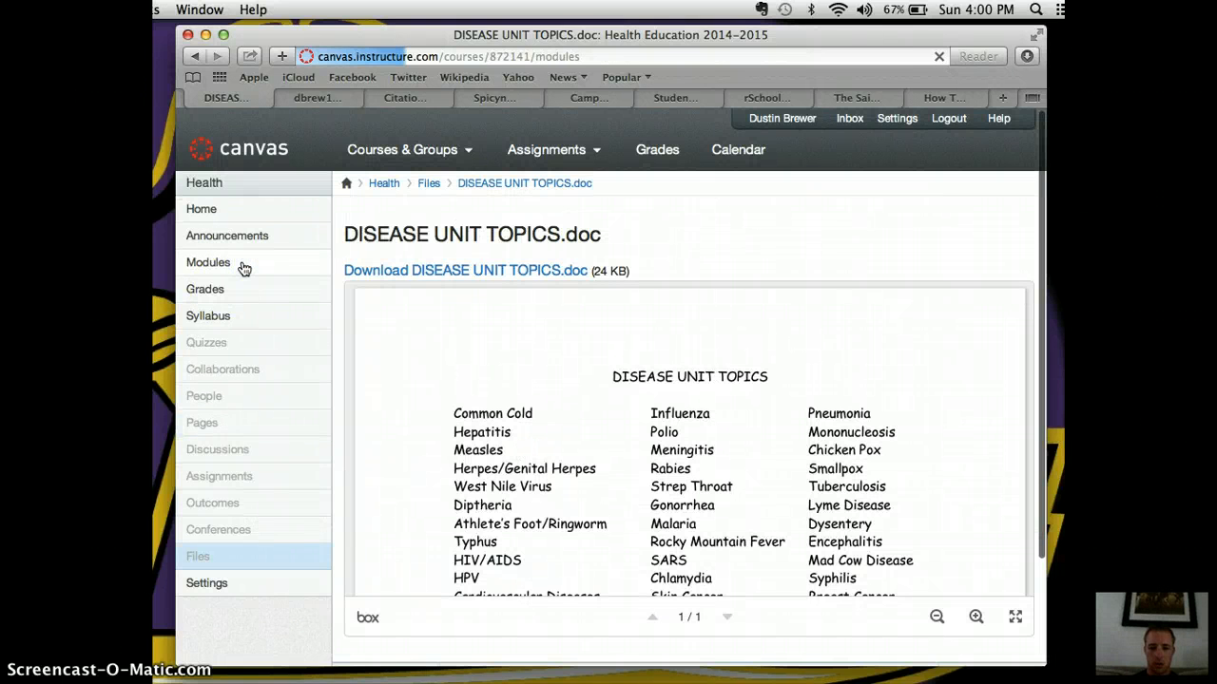
- Browse the modules down to Unit 6: Communicable and Non-Communicable Diseases and open the Disease Project assignment
scroll(603, 489, down, 15)
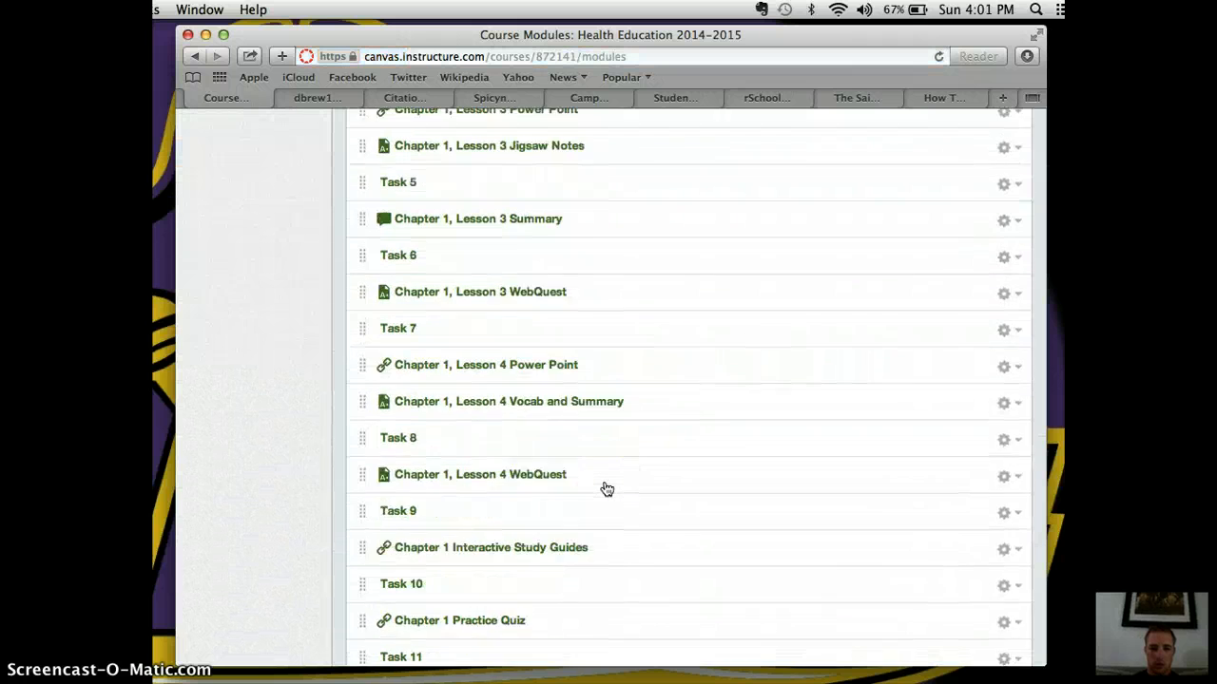
scroll(606, 489, down, 15)
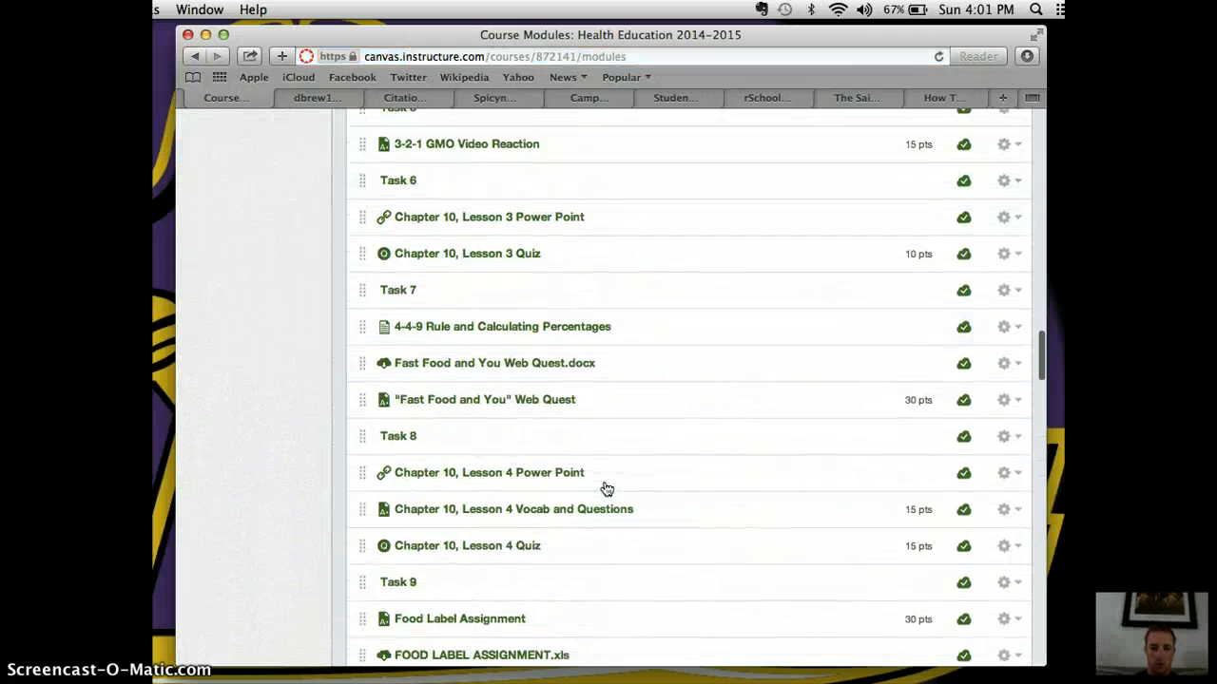
scroll(606, 488, down, 15)
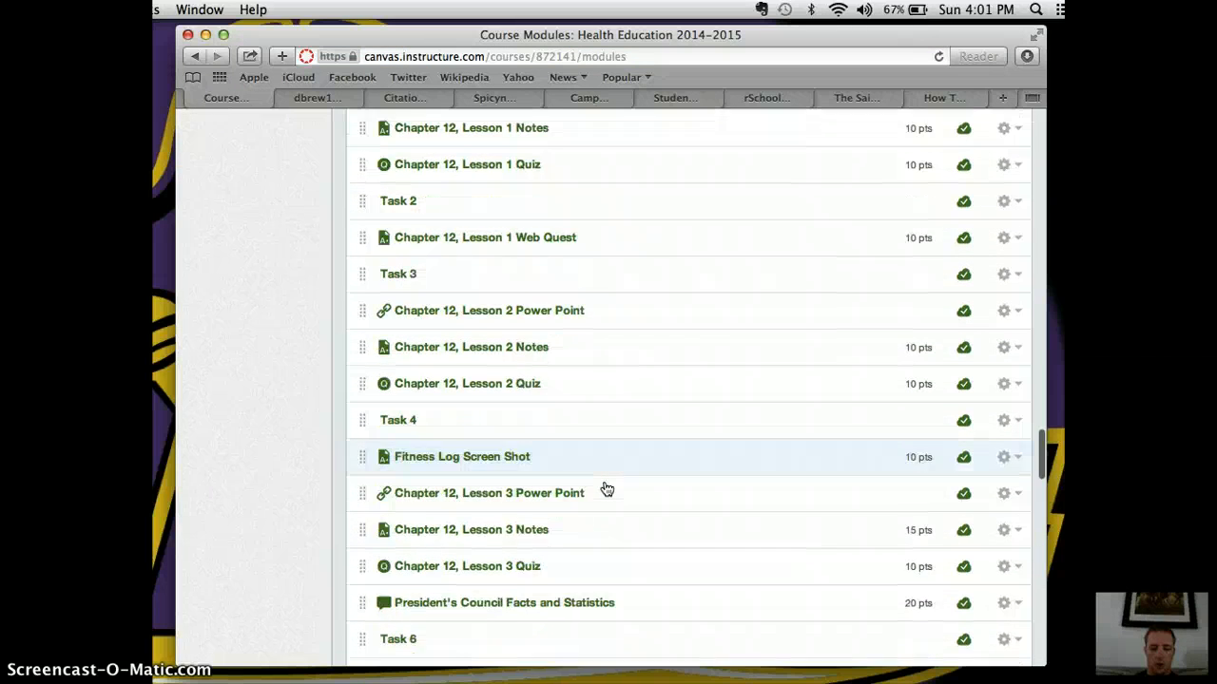
scroll(606, 489, down, 10)
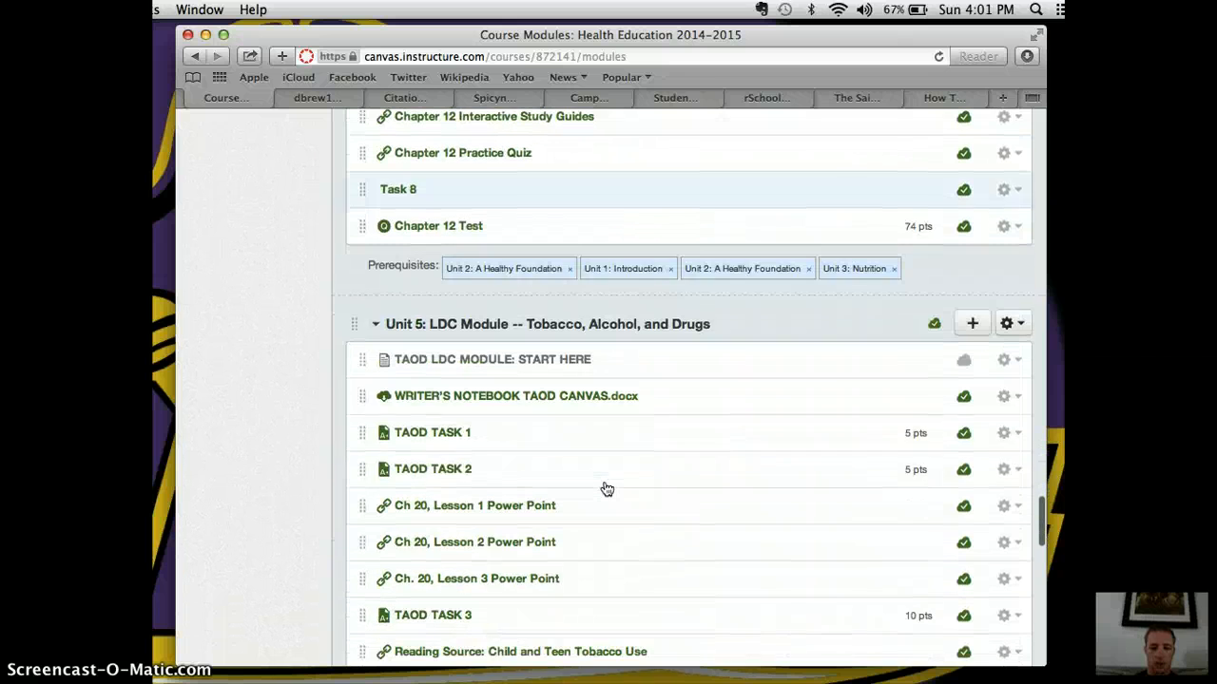
scroll(607, 489, down, 6)
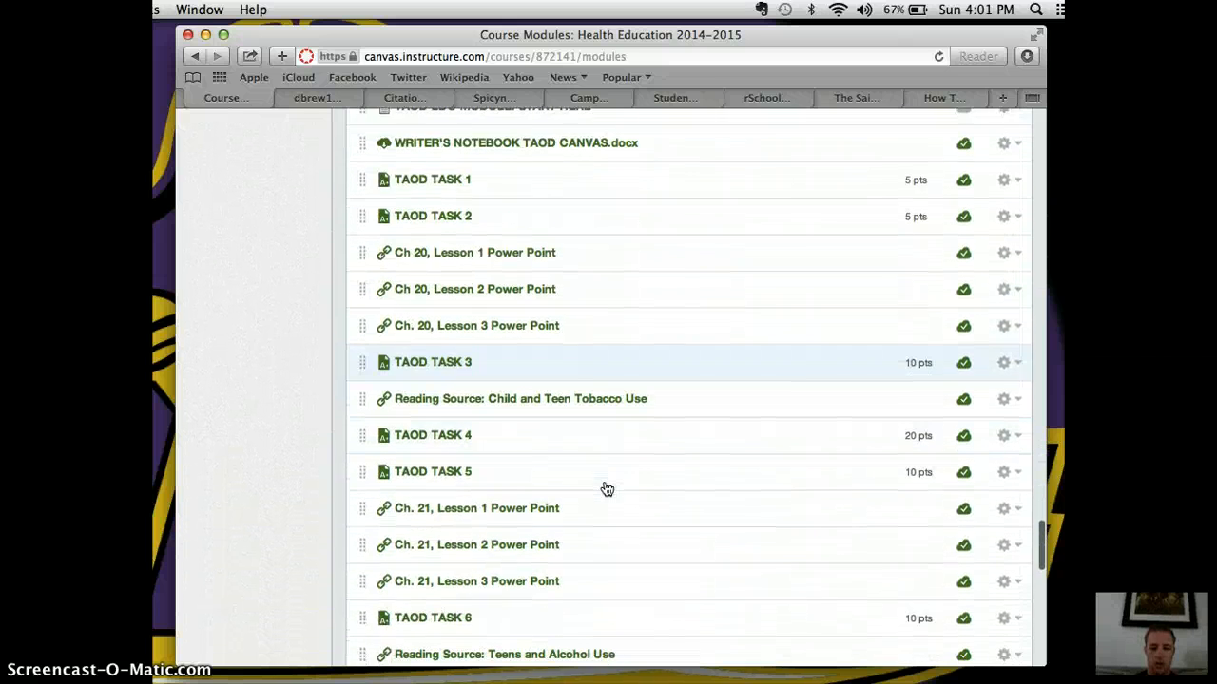
scroll(606, 488, down, 15)
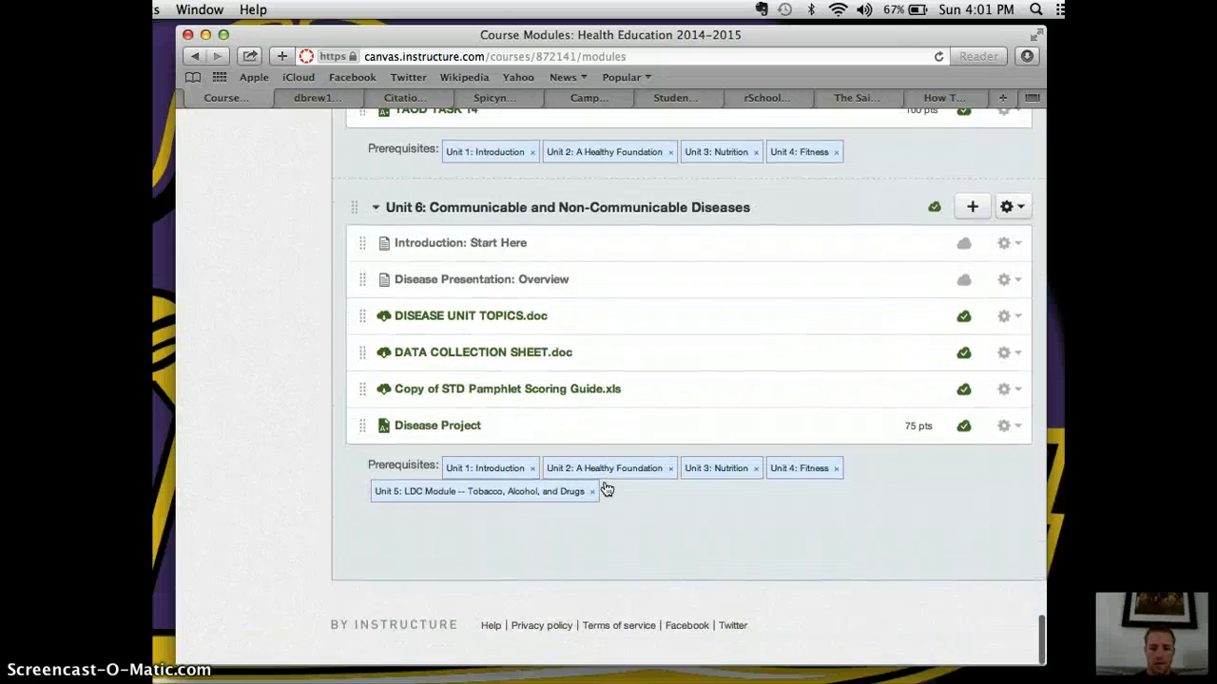
click(552, 433)
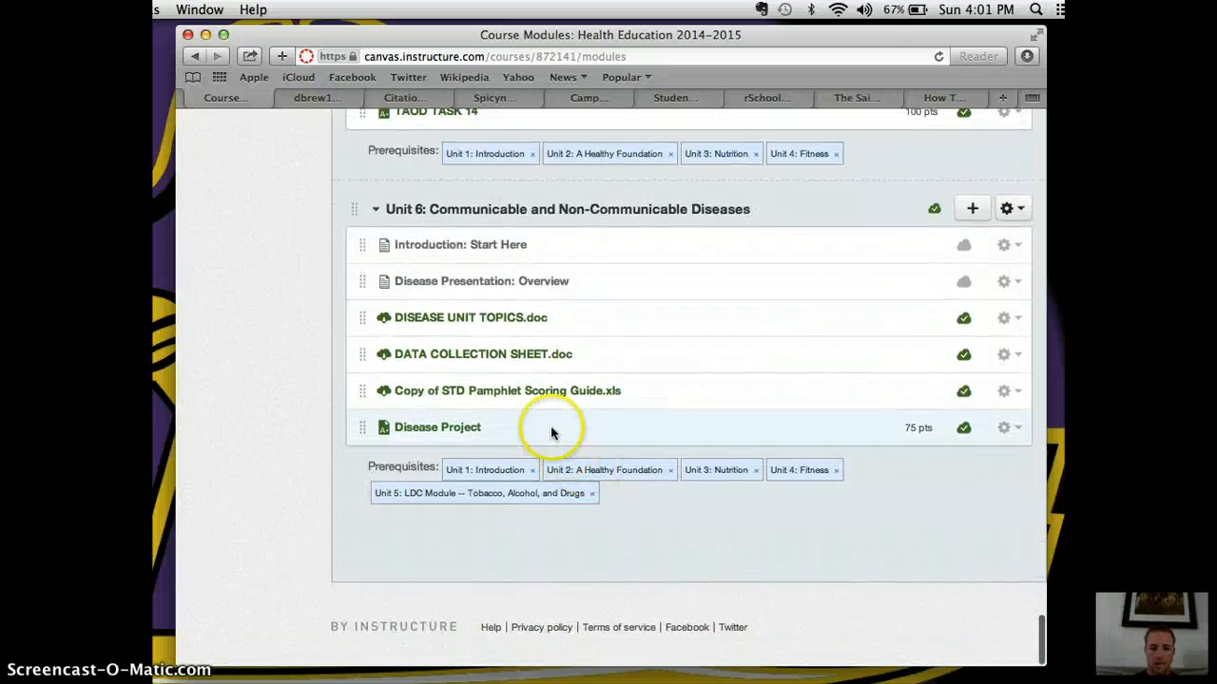
click(455, 430)
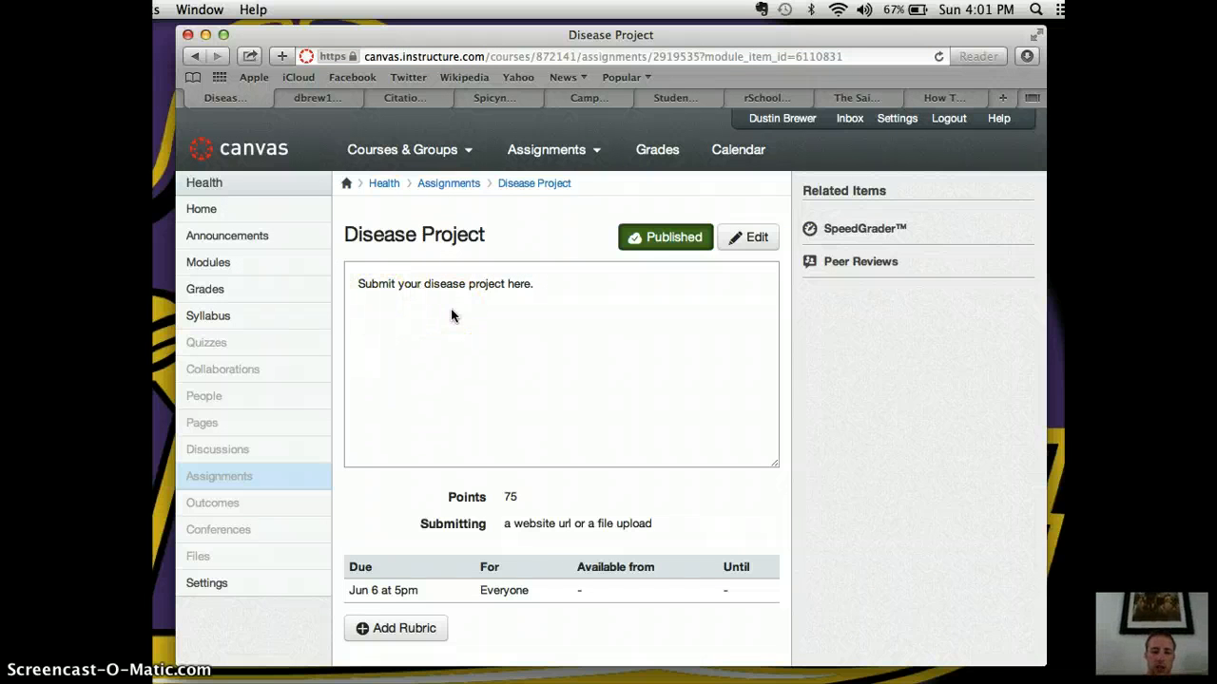
- Open the Disease Project assignment for editing and review its description tools, points, grade display and online submission options
click(753, 244)
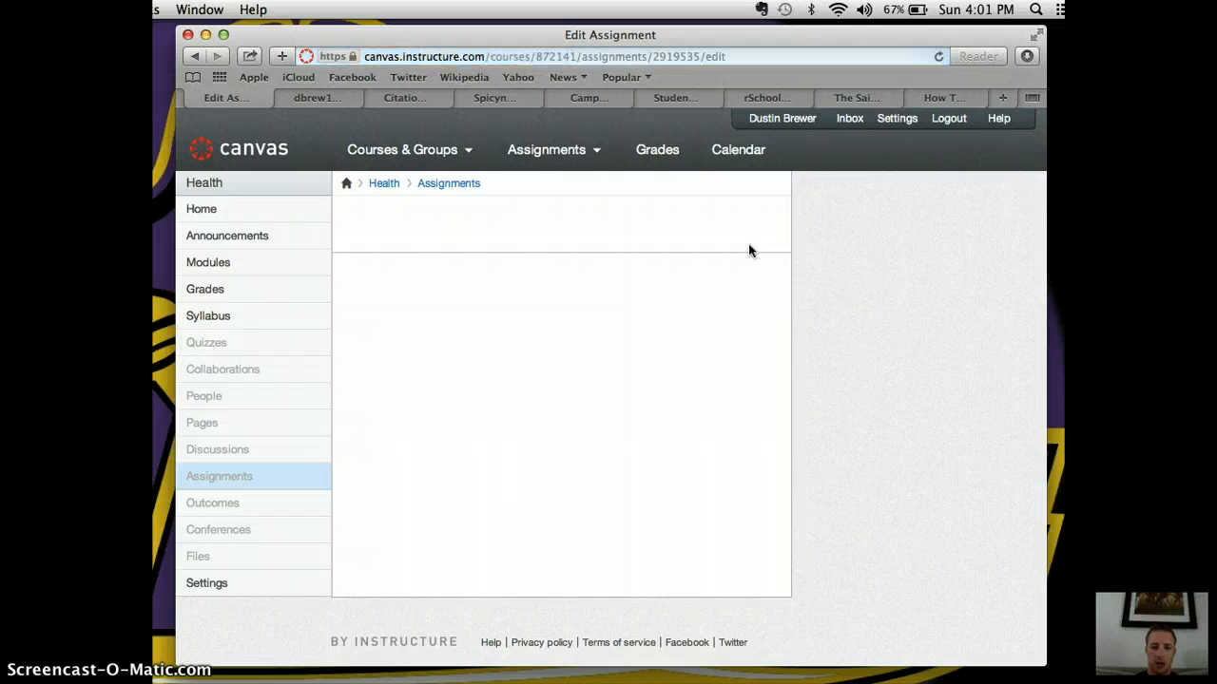
click(665, 385)
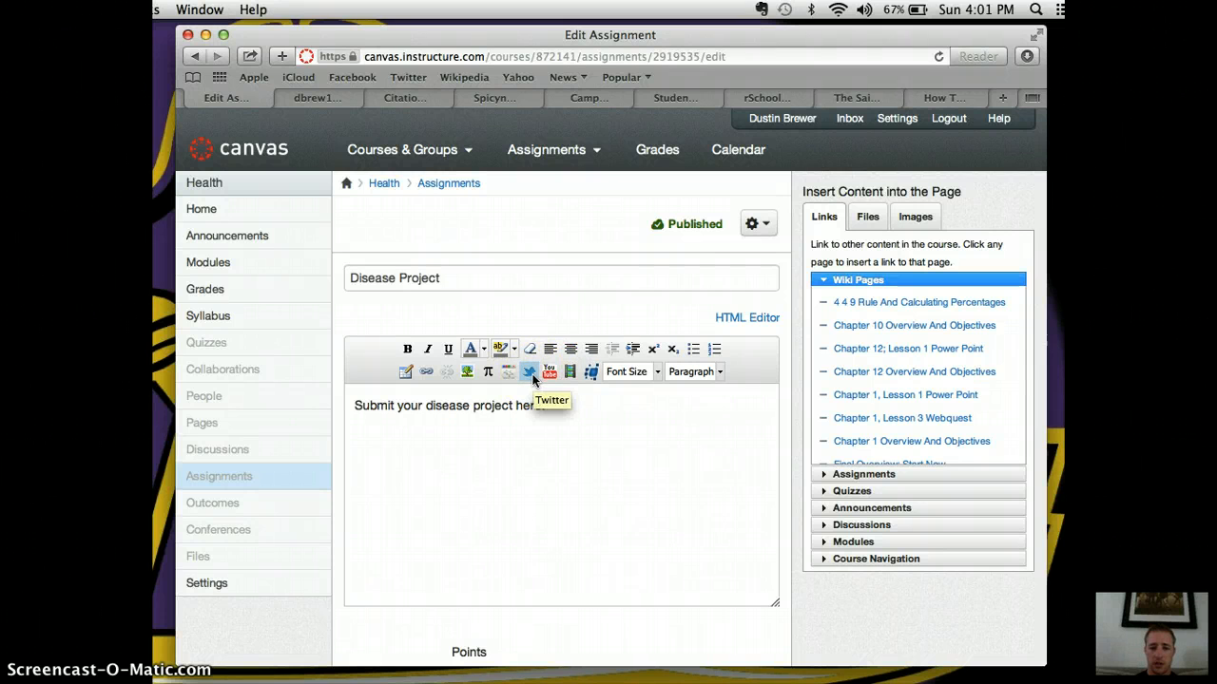
click(579, 379)
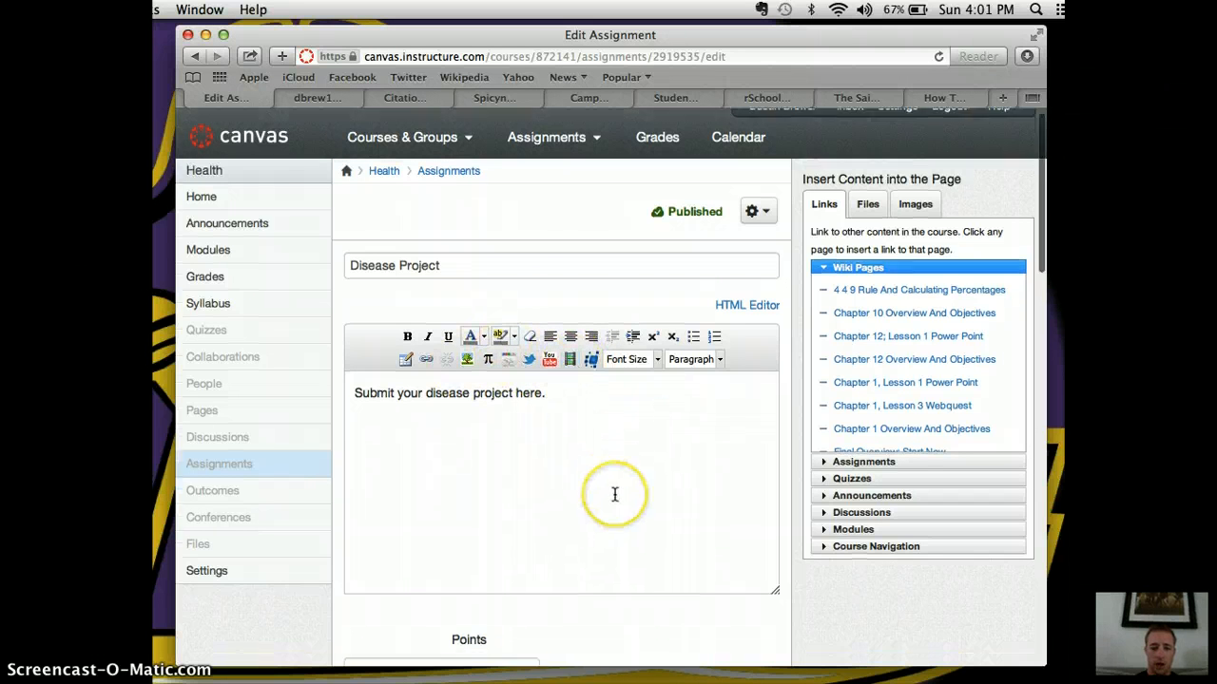
scroll(614, 494, down, 5)
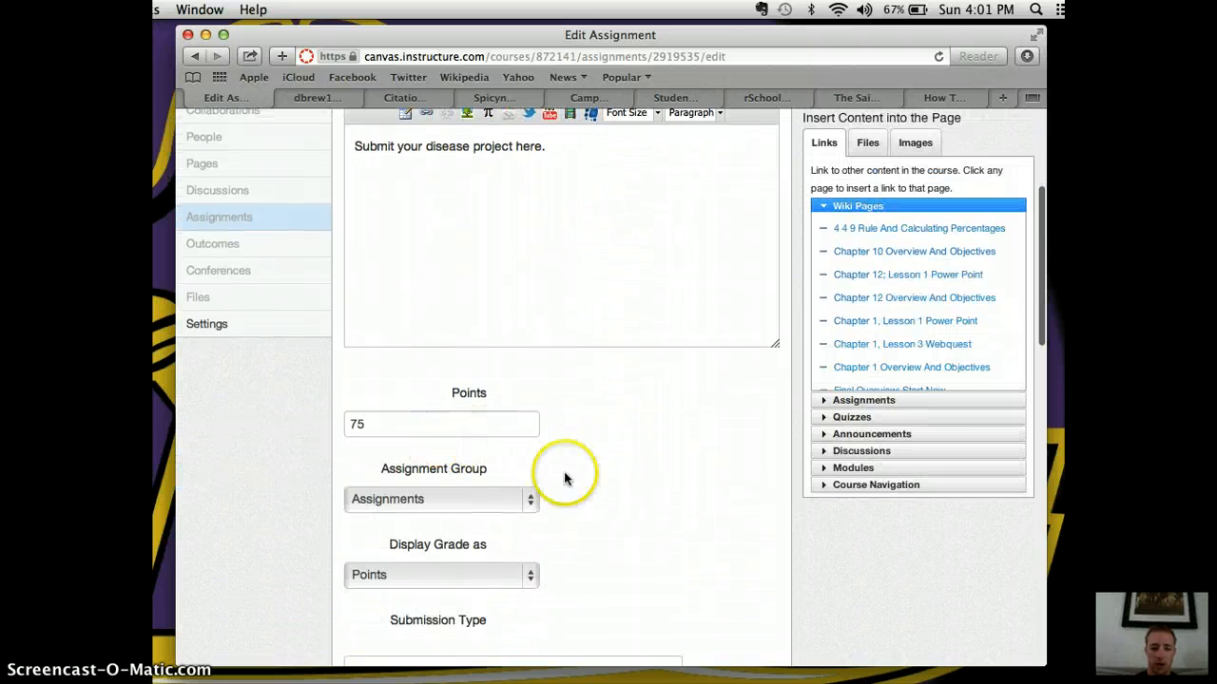
scroll(632, 549, down, 3)
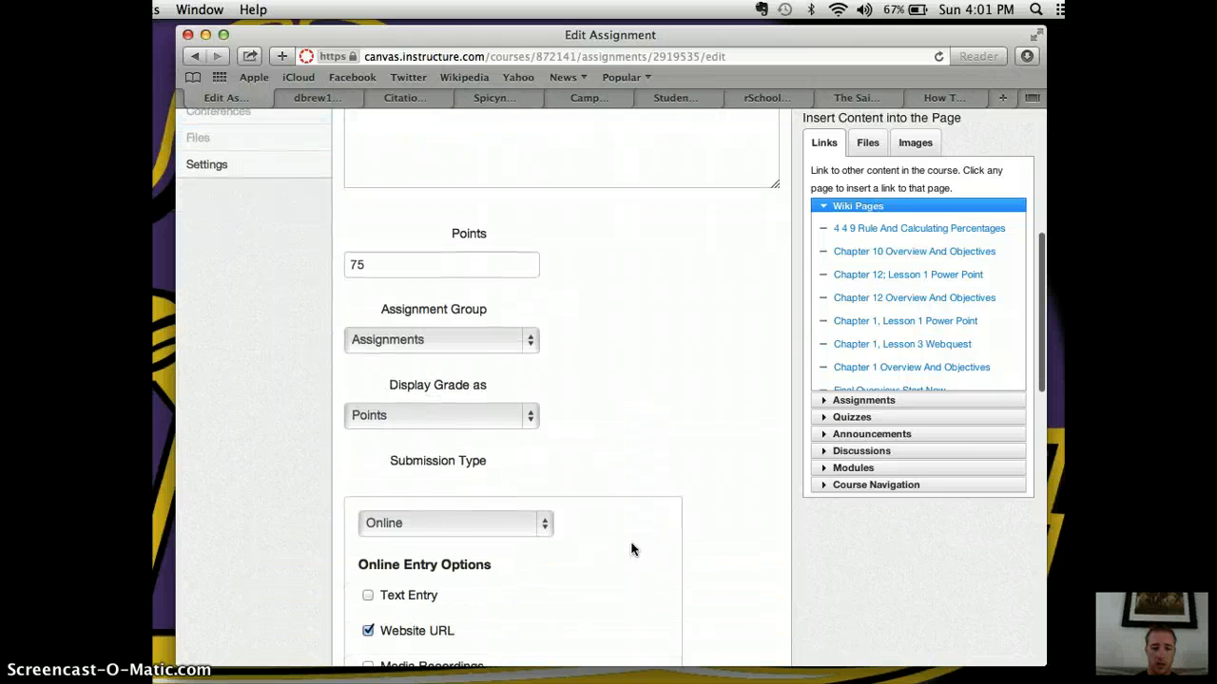
scroll(632, 549, down, 2)
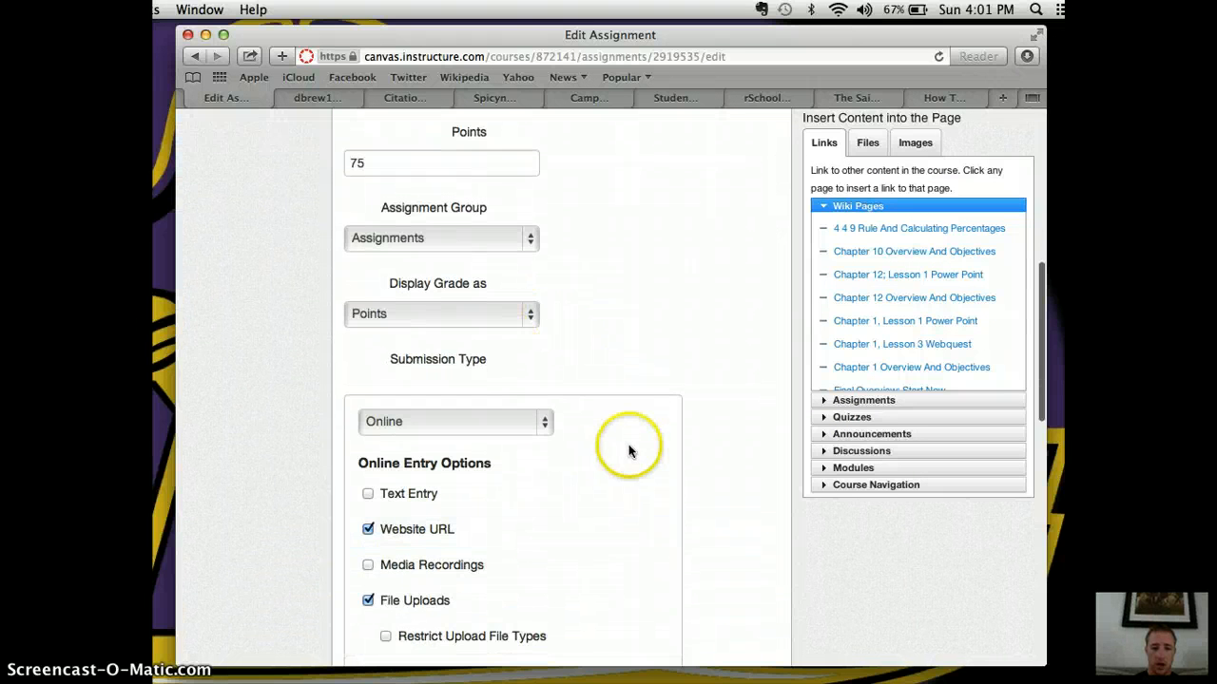
scroll(627, 451, down, 1)
scroll(628, 450, down, 1)
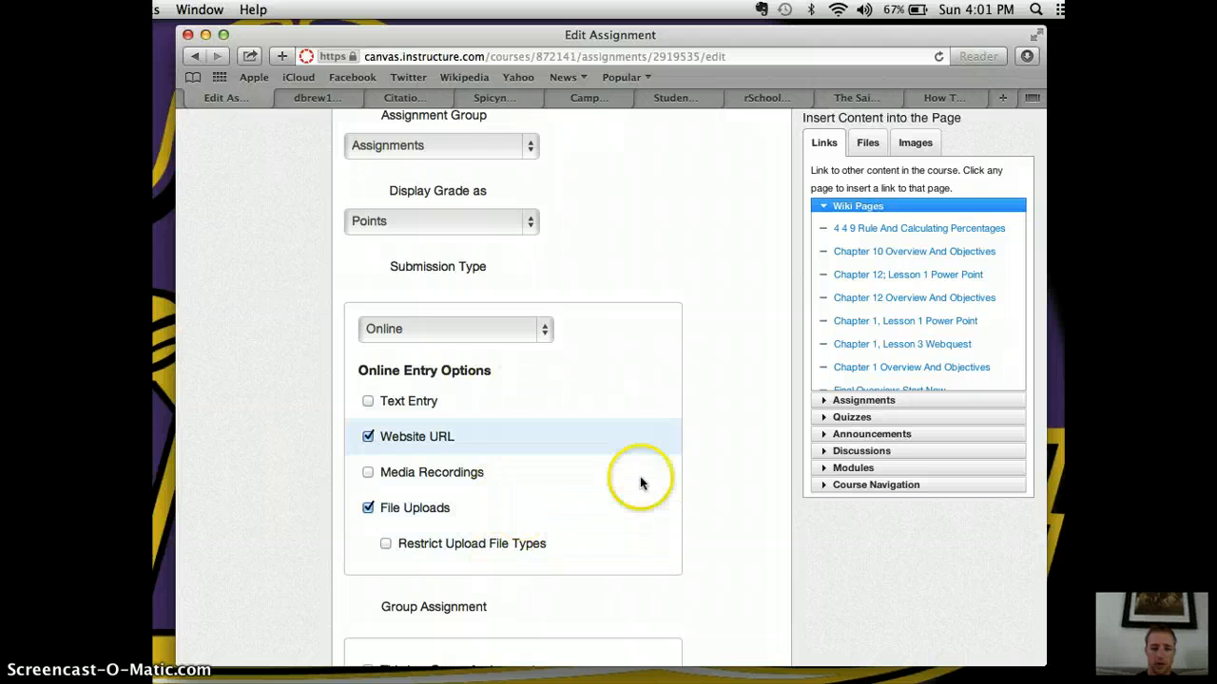
- Examine the assignment's group option and peer review settings, including reviews per user and the date for assigning reviews
scroll(641, 483, down, 4)
scroll(640, 484, down, 5)
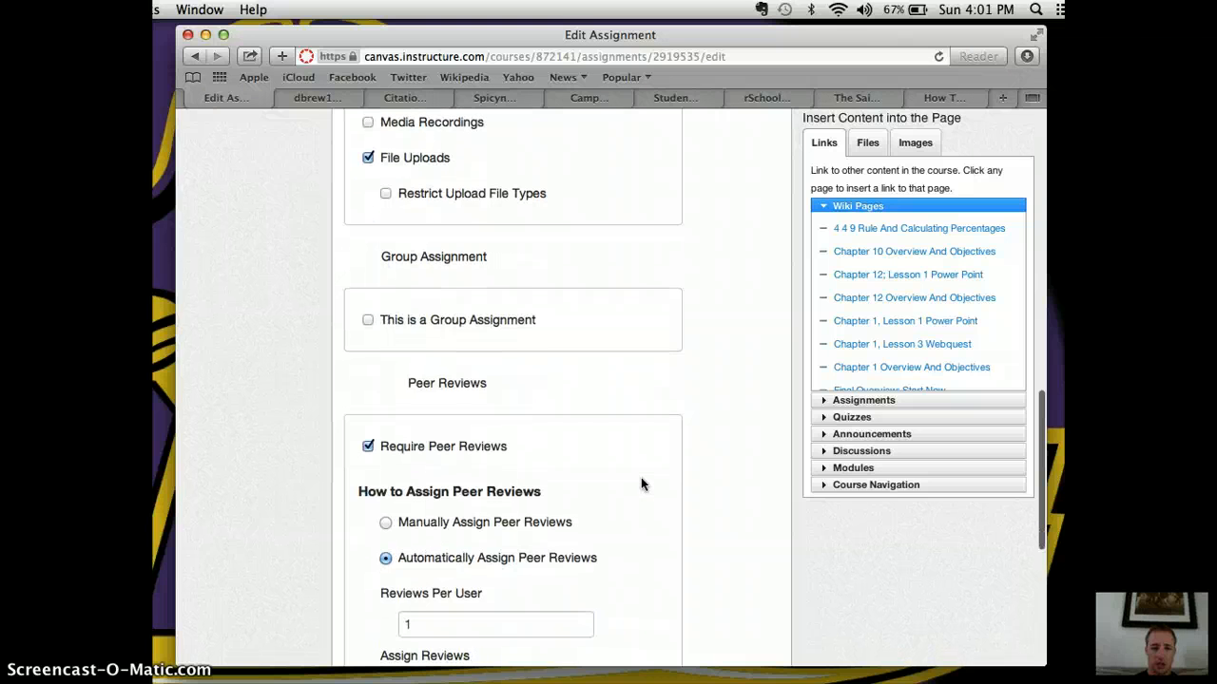
scroll(641, 483, down, 4)
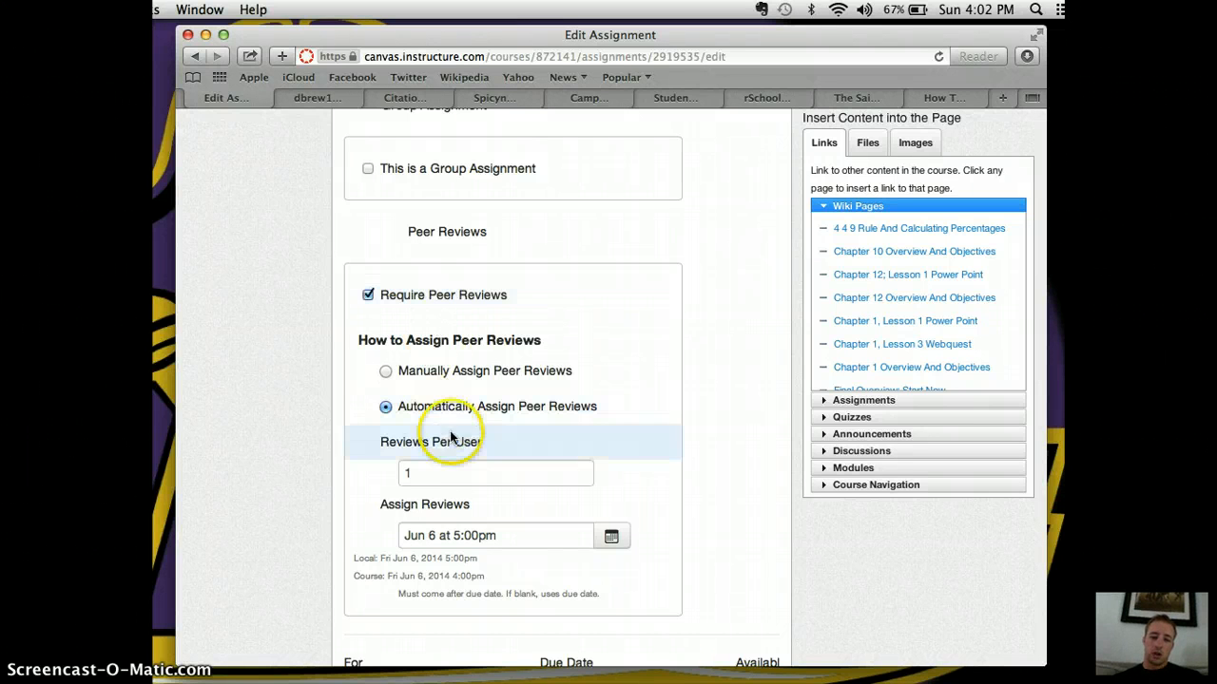
click(433, 475)
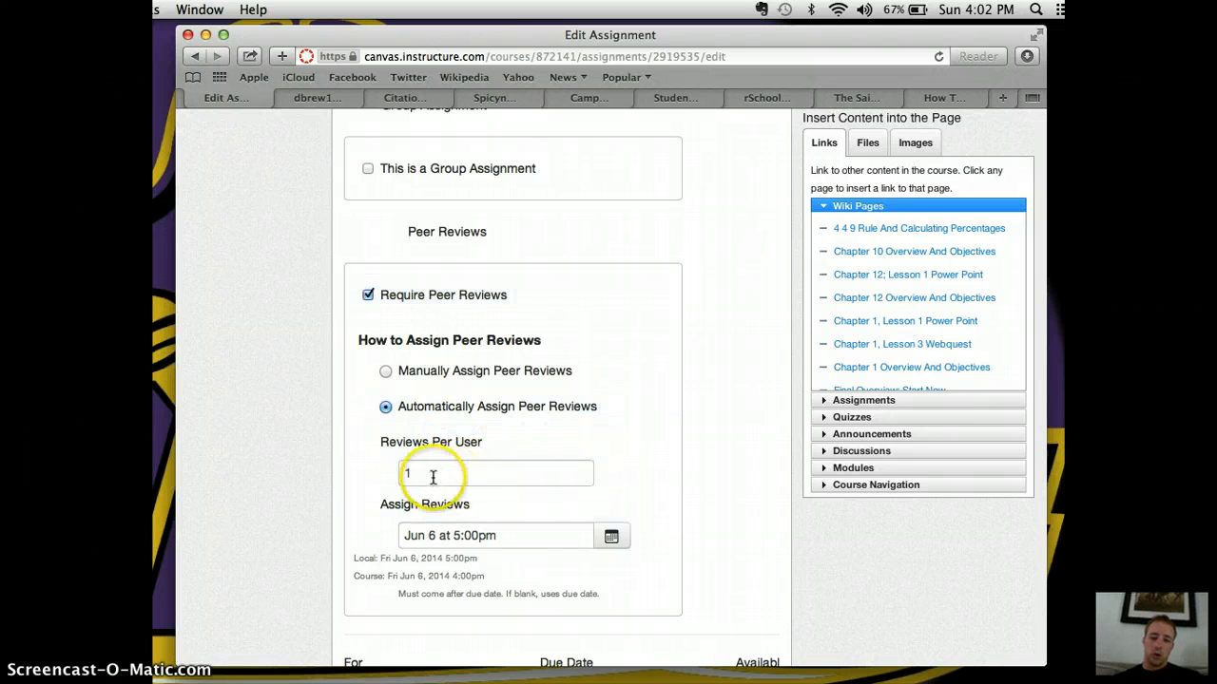
scroll(534, 547, down, 2)
scroll(534, 547, down, 1)
click(523, 457)
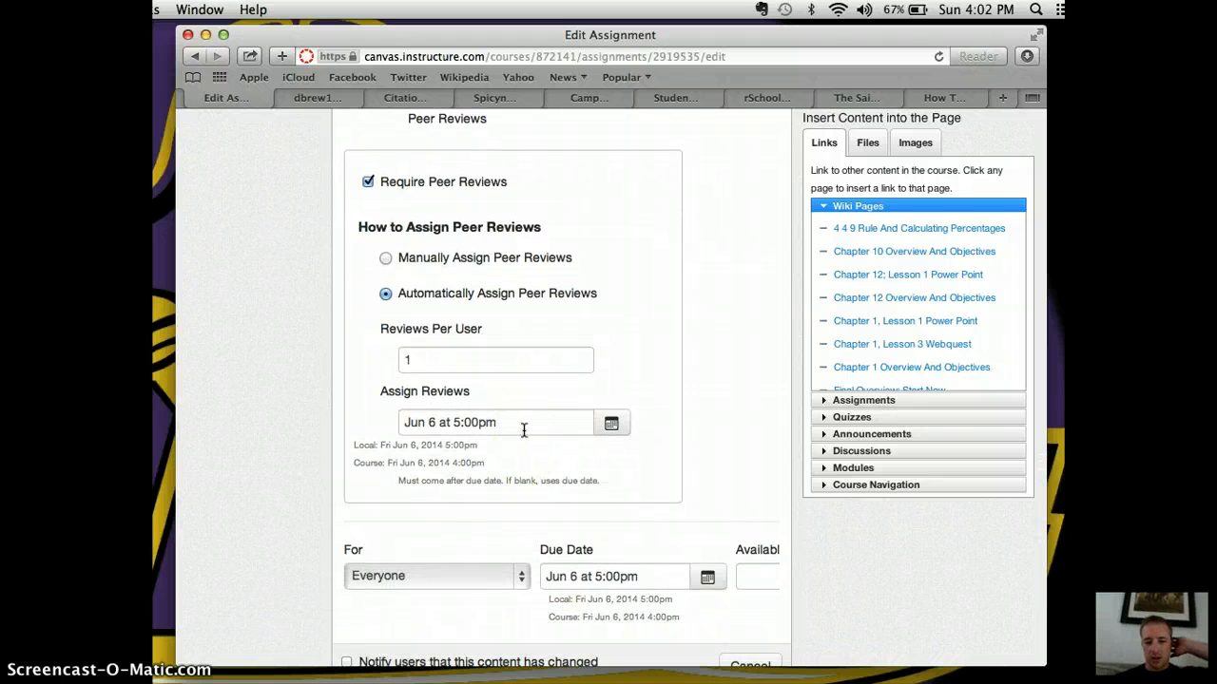
- Check who the assignment's due date can apply to and keep Everyone selected
scroll(523, 430, down, 3)
click(451, 528)
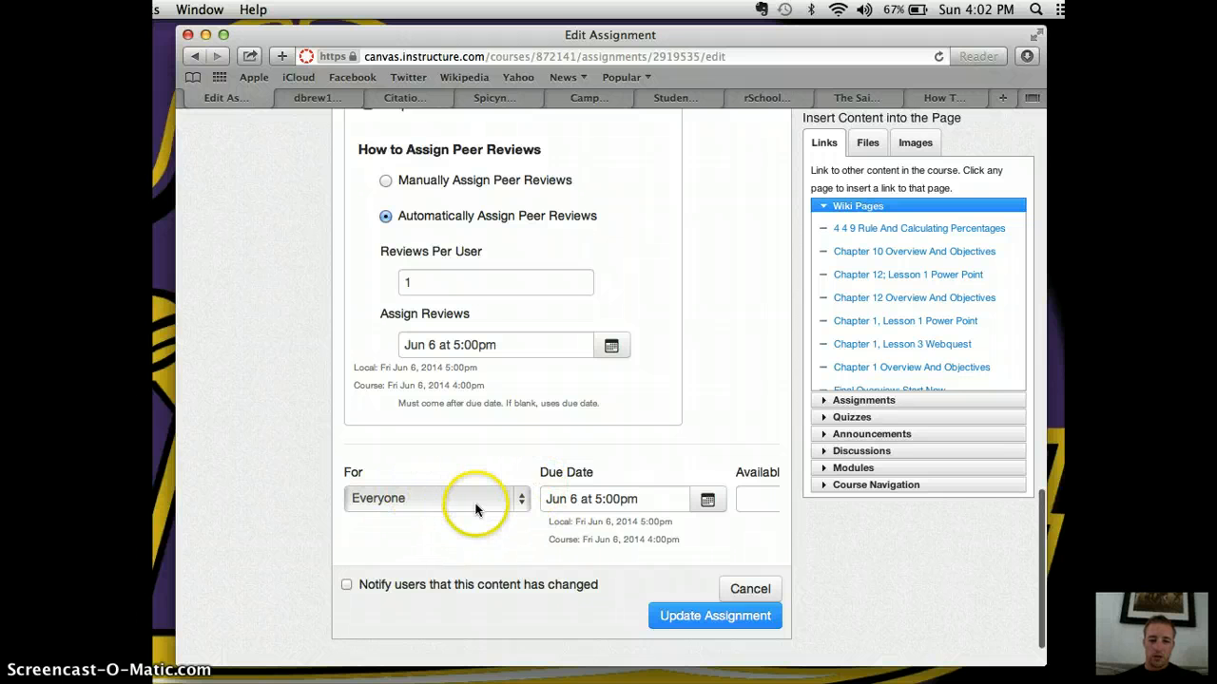
click(523, 501)
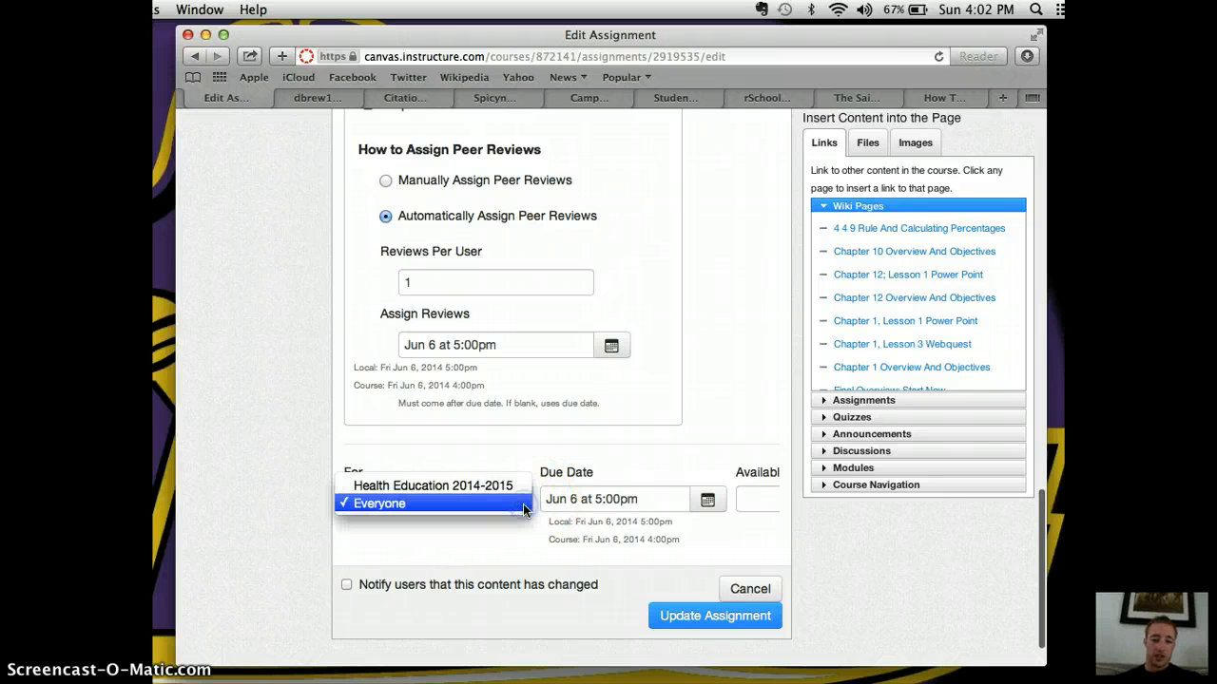
click(521, 489)
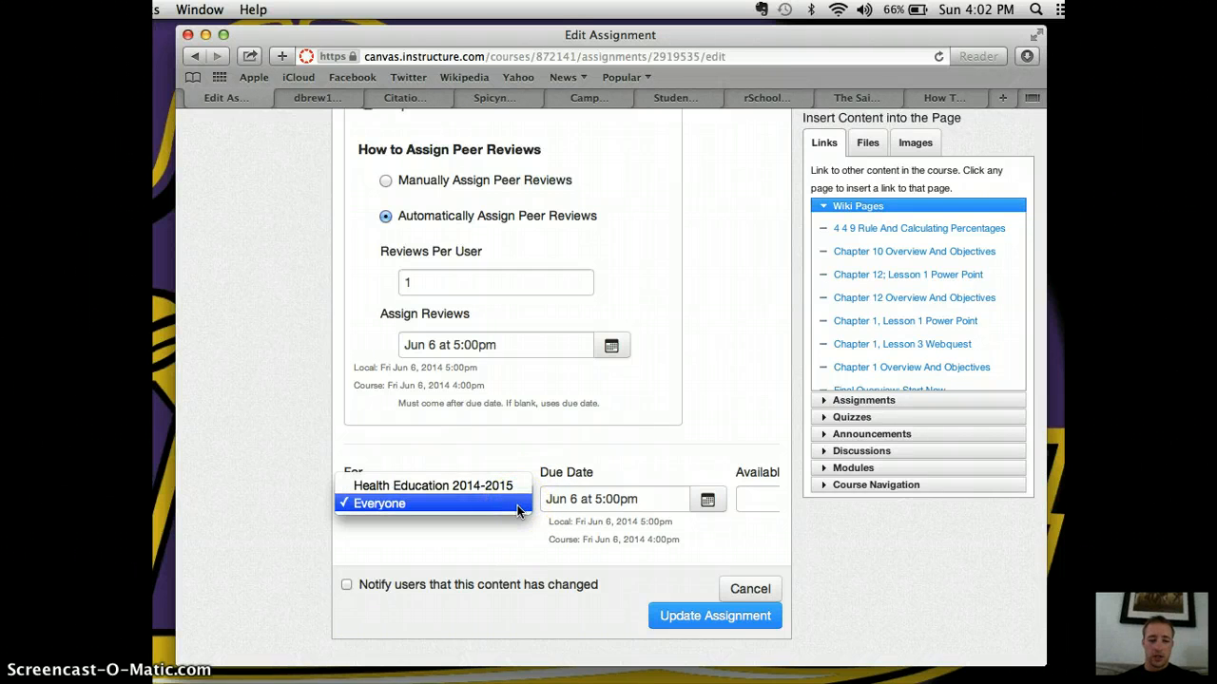
click(518, 504)
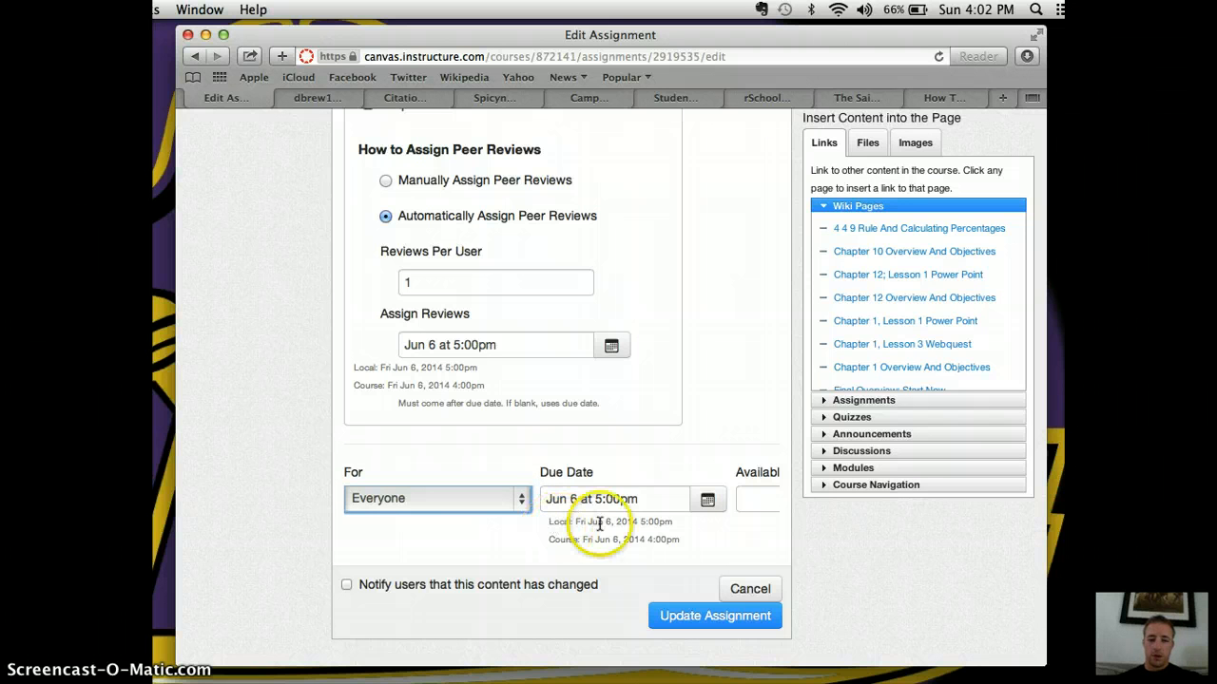
- View the assignment's Available From and Until date fields, and cancel editing without updating the assignment
scroll(761, 529, right, 5)
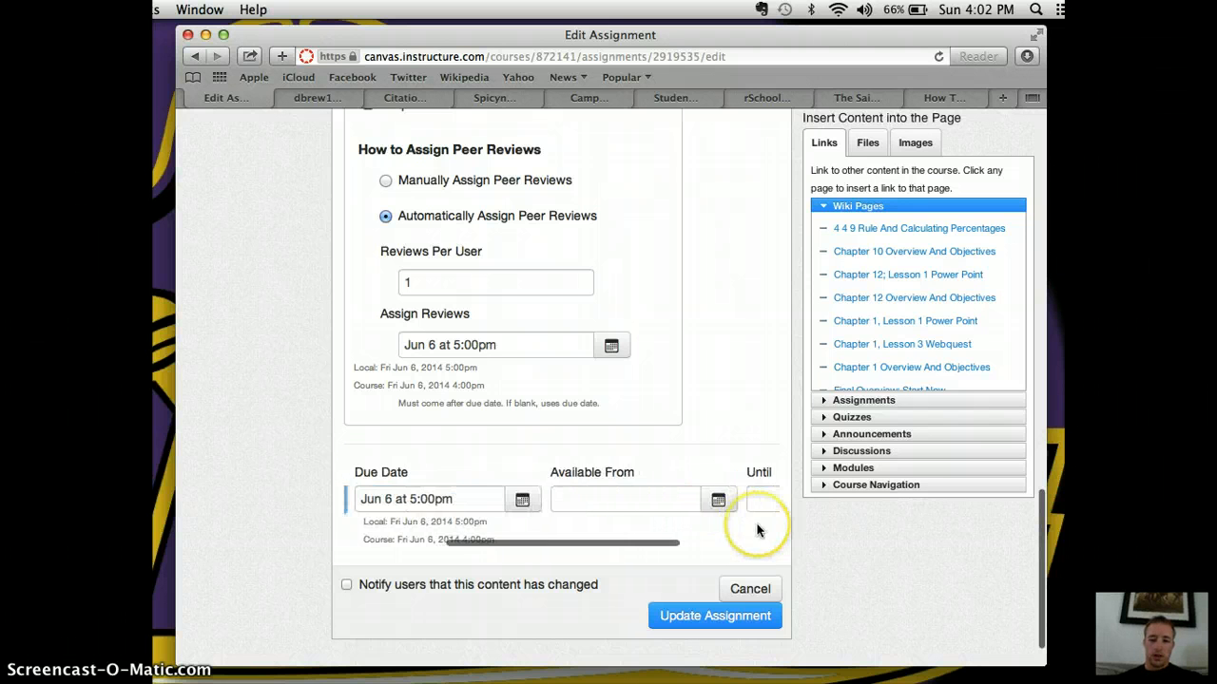
scroll(667, 499, right, 2)
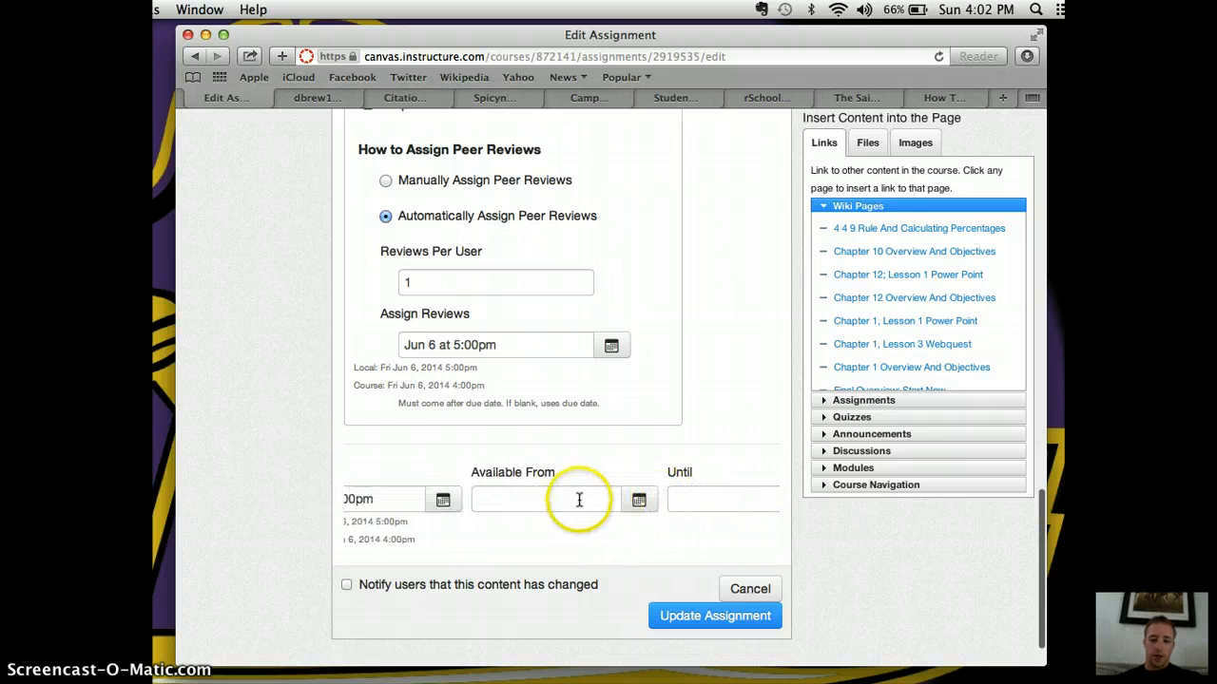
scroll(711, 491, right, 2)
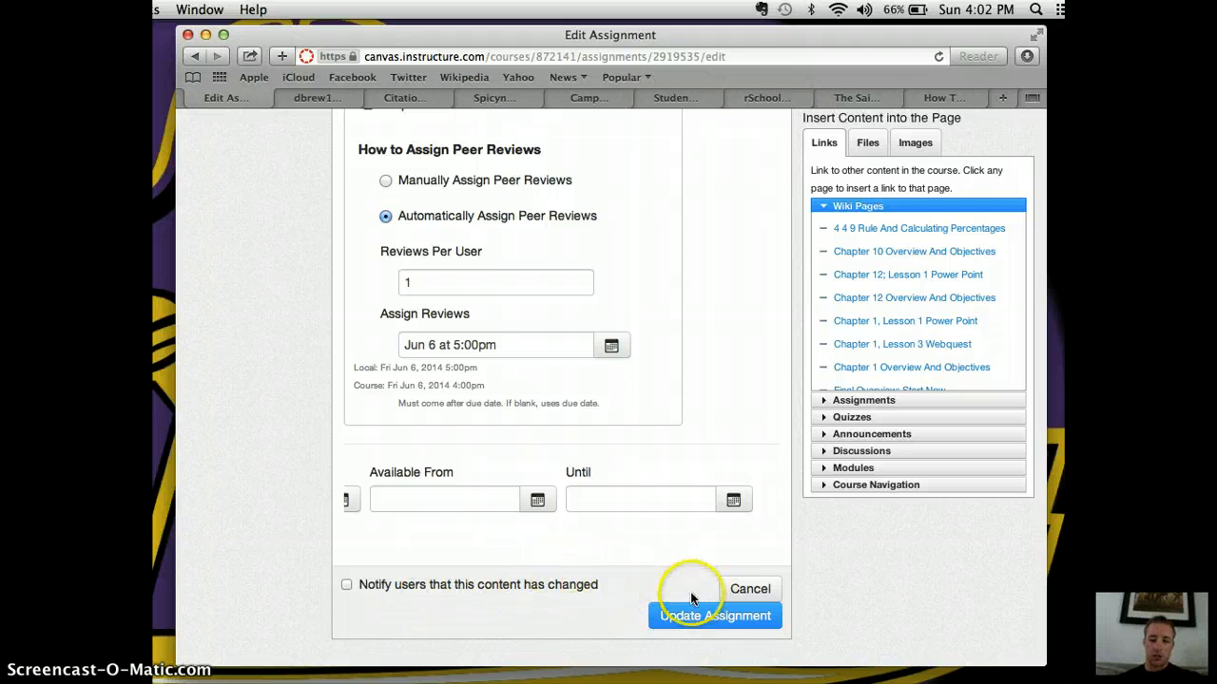
click(761, 590)
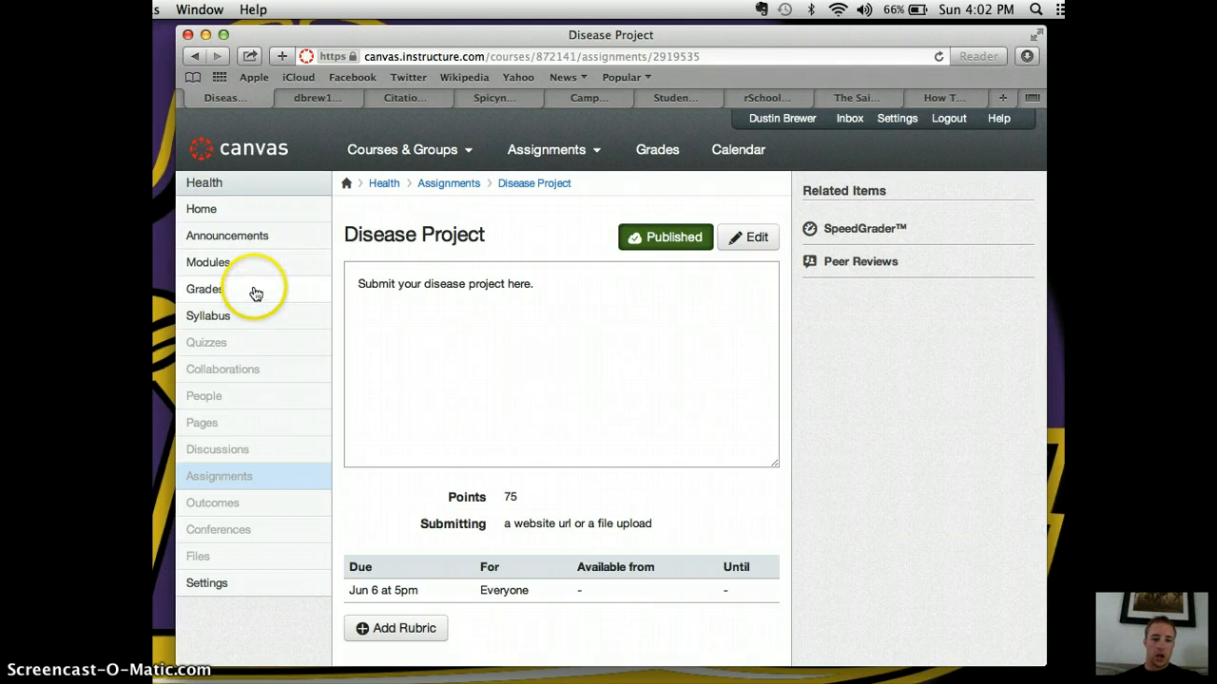
- Open the course syllabus and read through it to the end, returning to its beginning
click(244, 315)
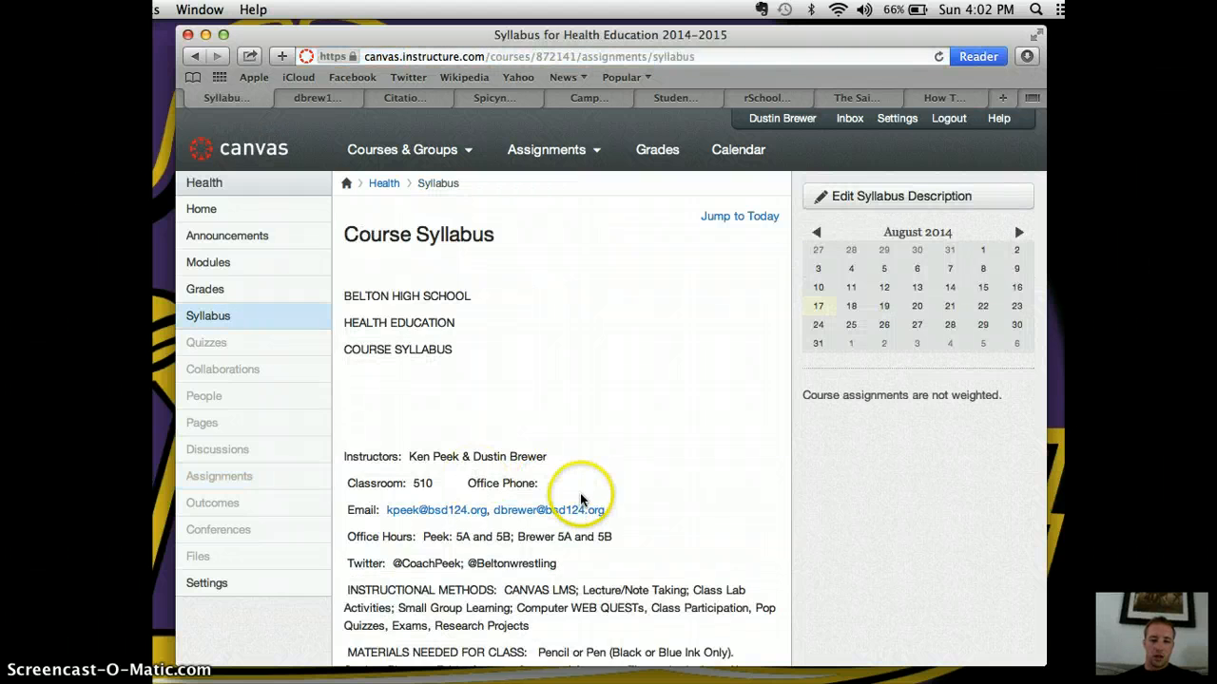
scroll(544, 531, down, 4)
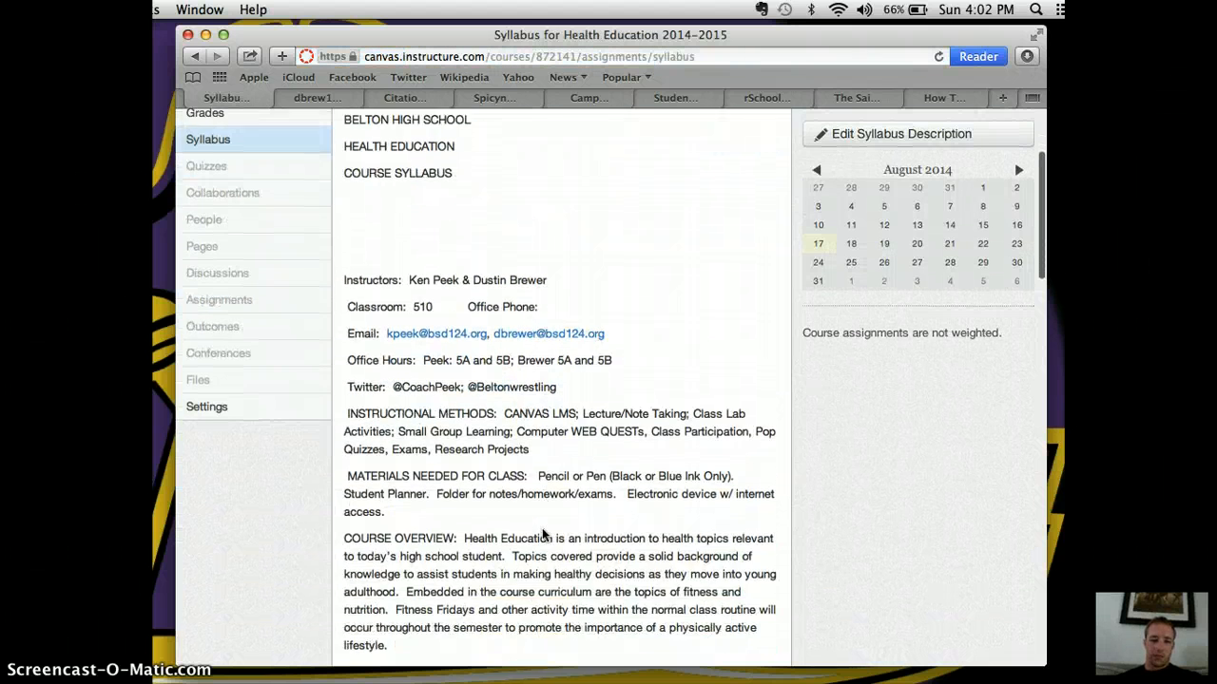
scroll(543, 534, down, 20)
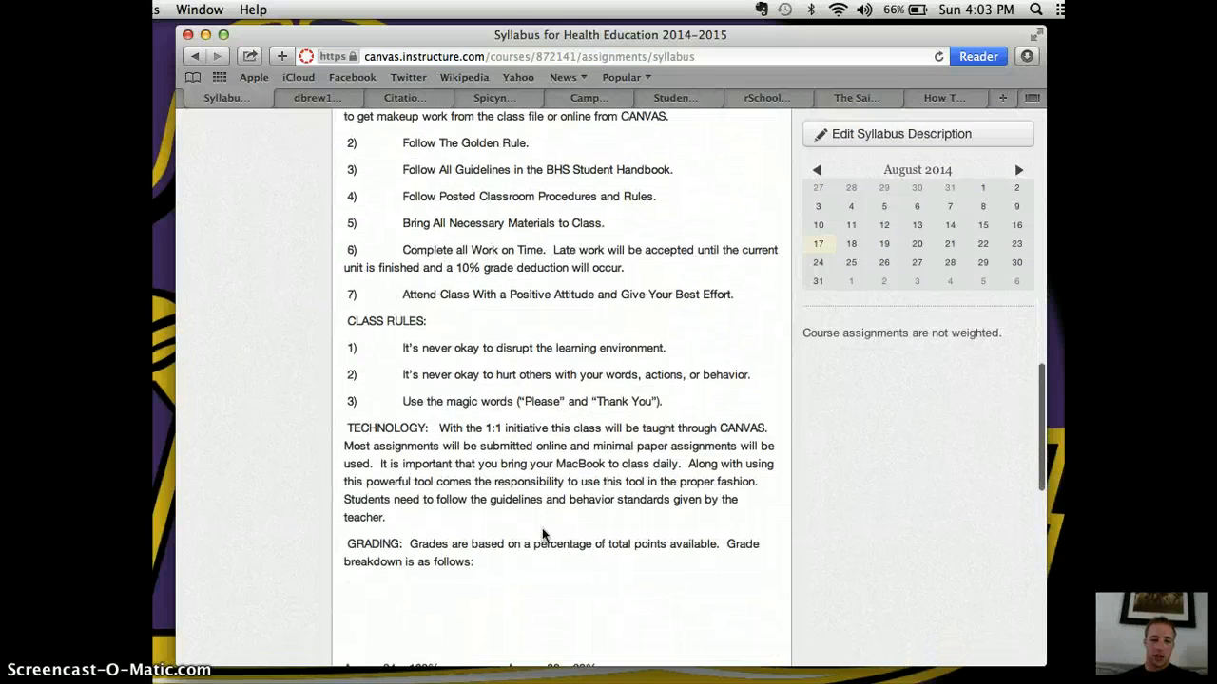
scroll(544, 534, down, 15)
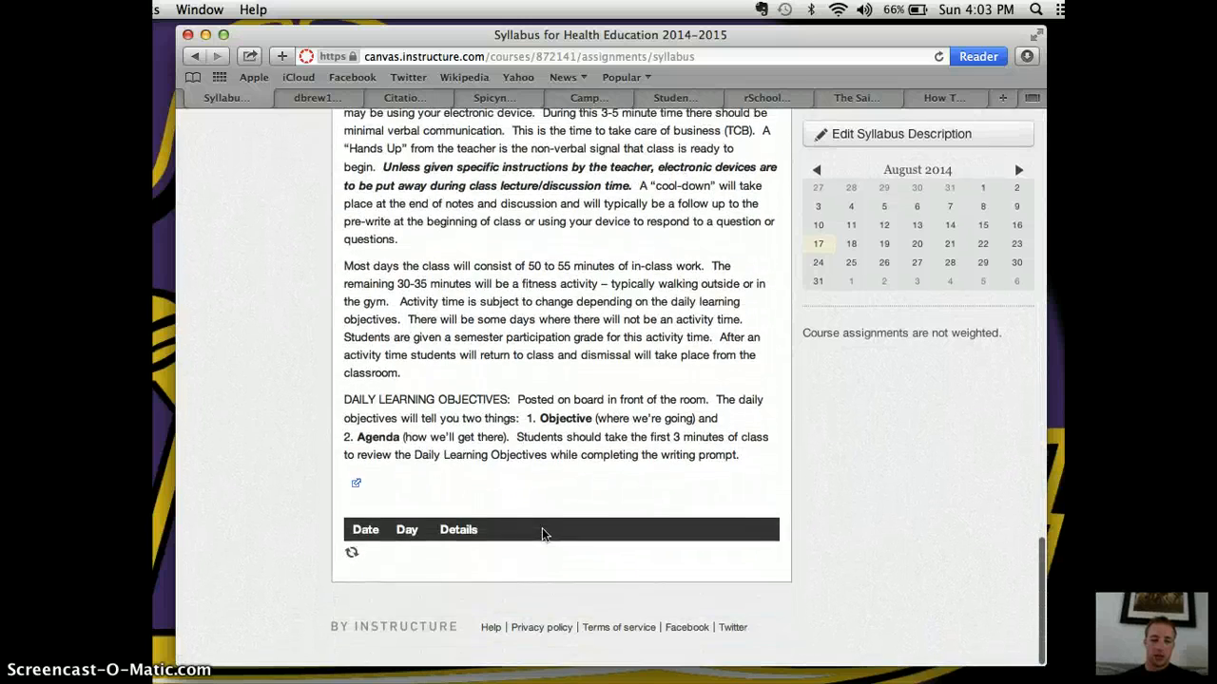
scroll(544, 534, up, 20)
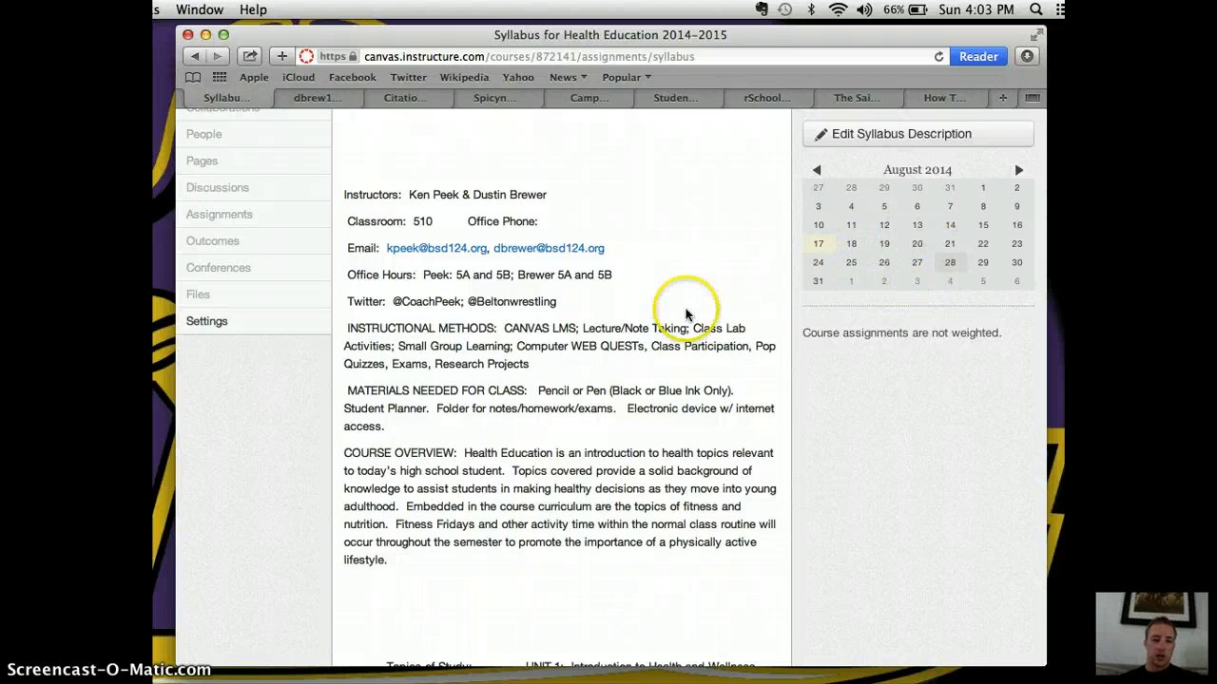
scroll(554, 376, up, 5)
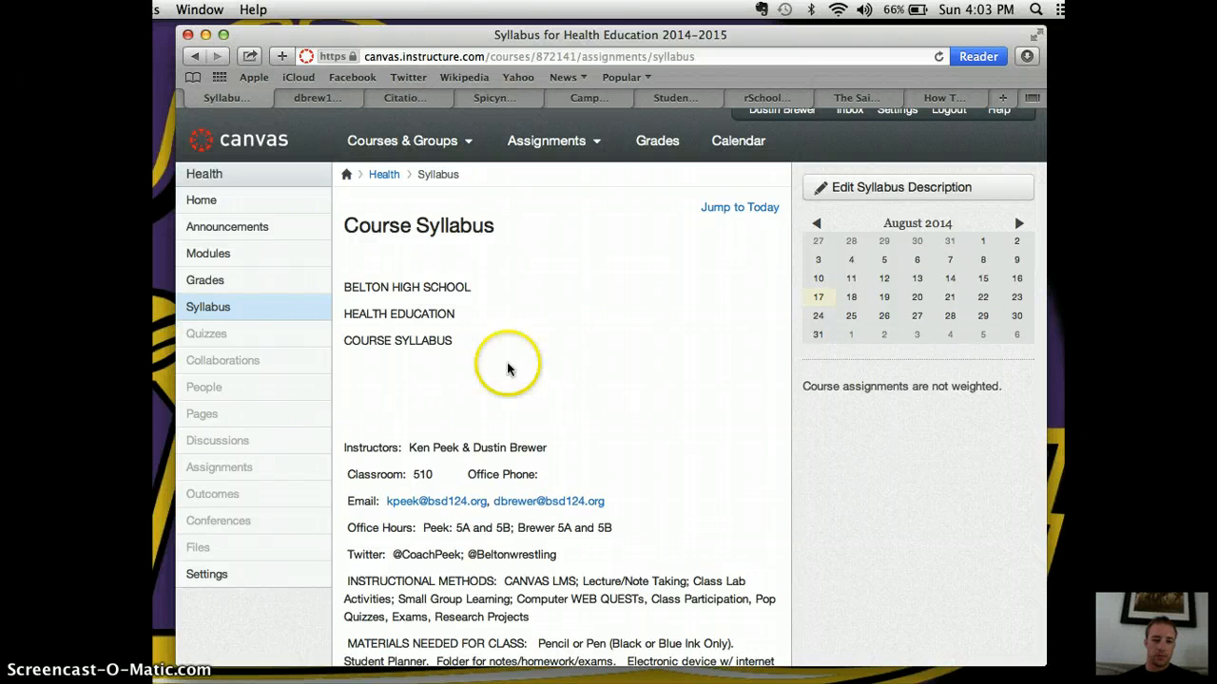
- View the course gradebook and return to the Health course home page
click(232, 288)
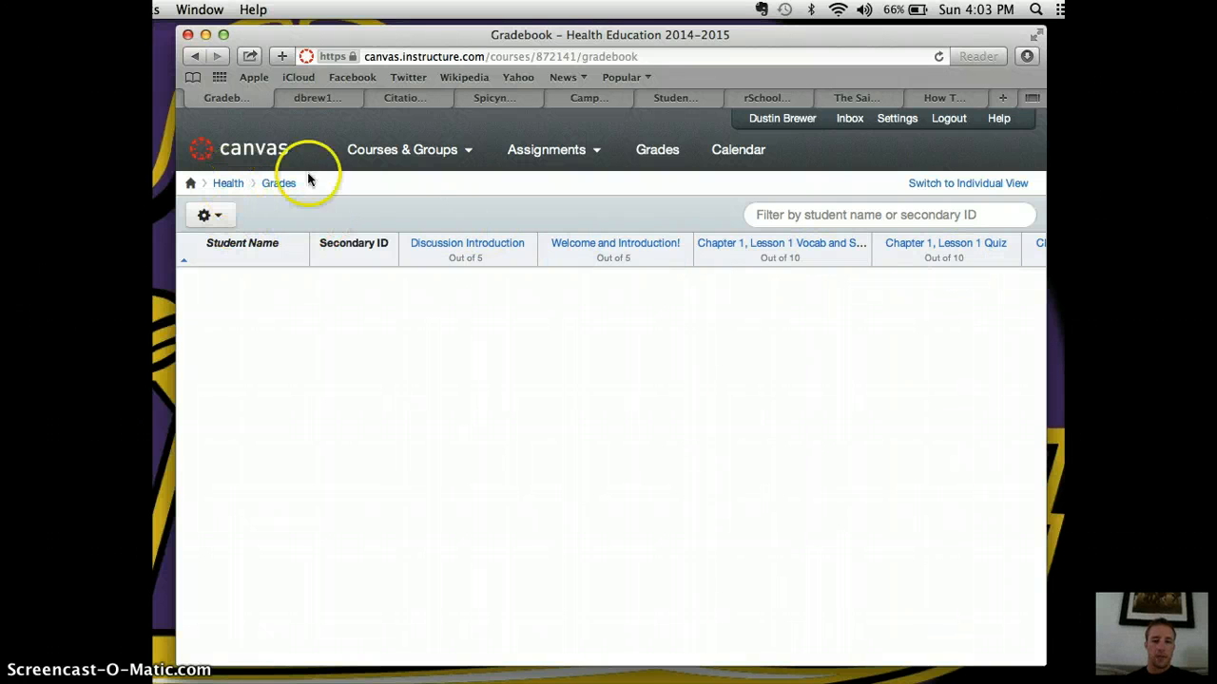
click(229, 184)
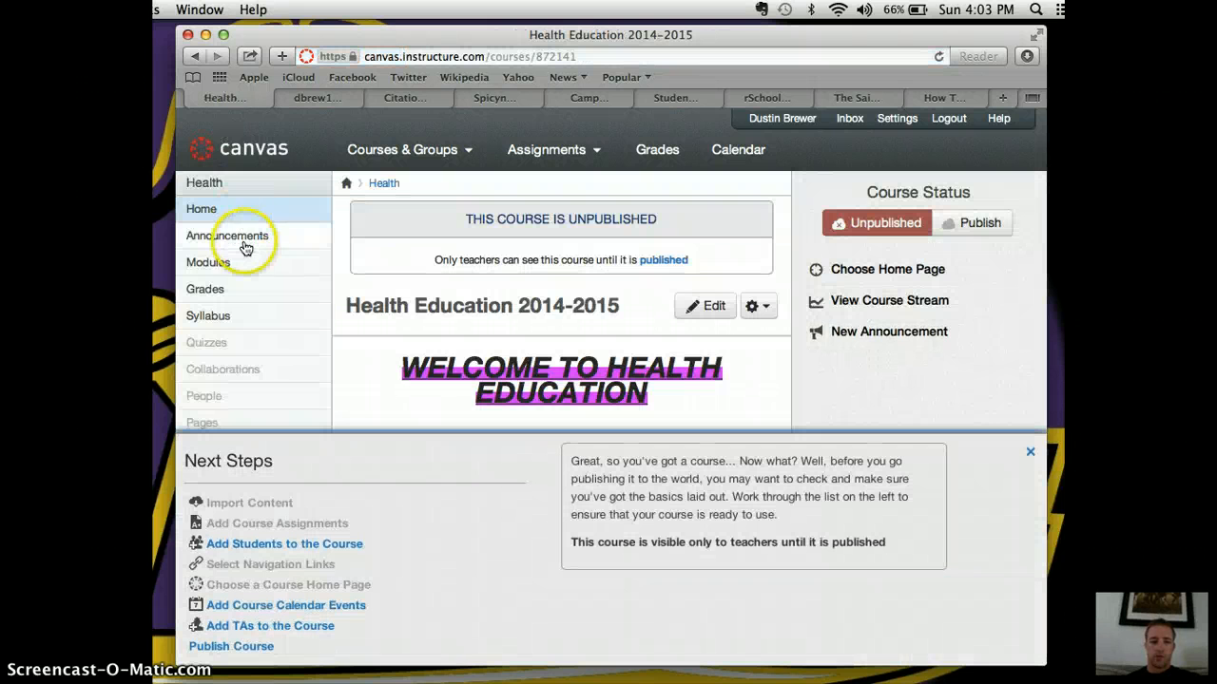
- Open the course's People roster, view the form for adding users by email address, and close it without adding anyone
scroll(244, 312, down, 2)
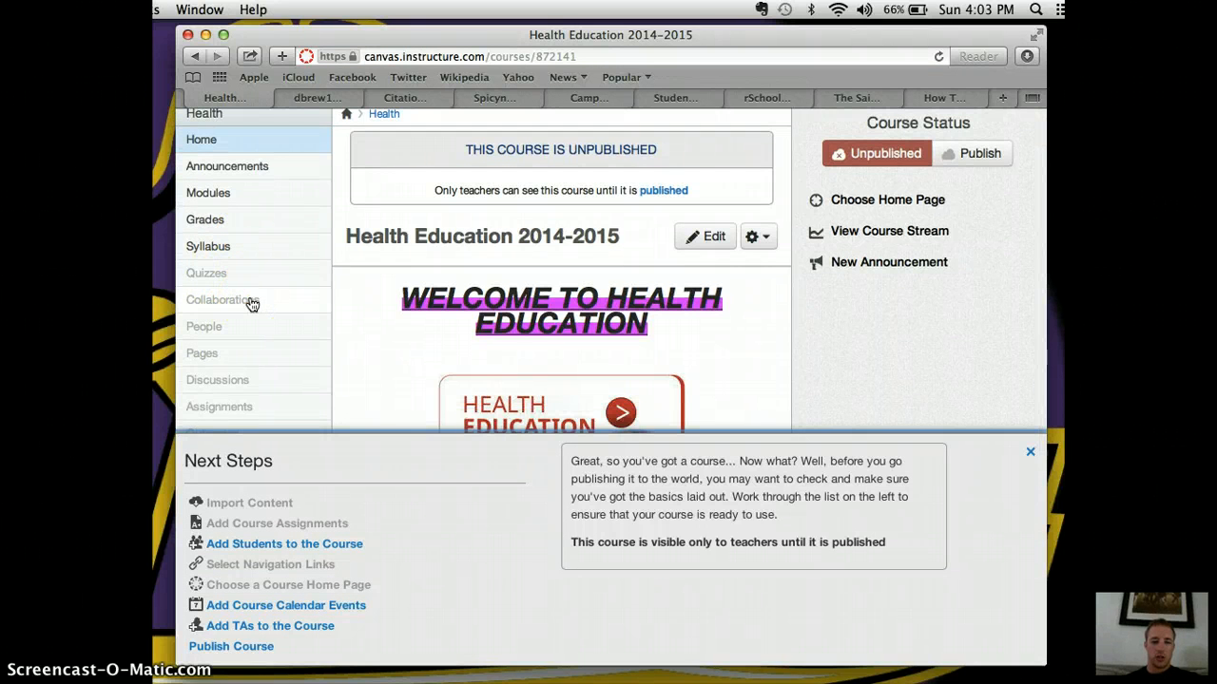
scroll(250, 297, down, 1)
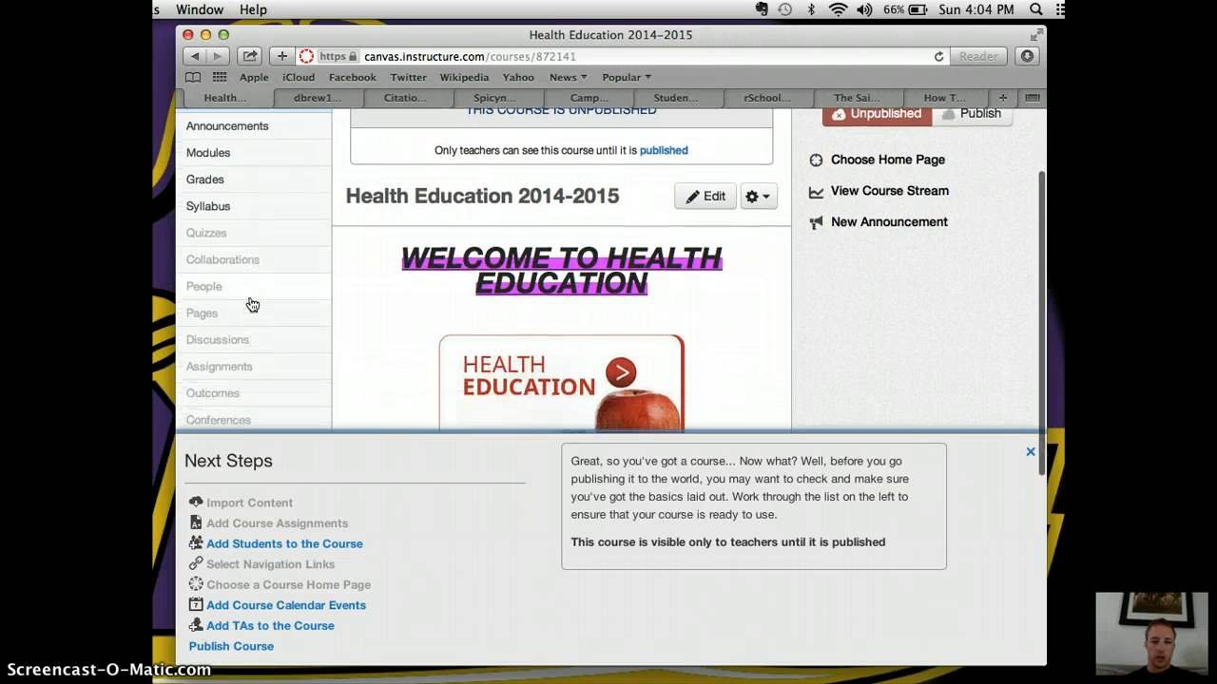
click(242, 273)
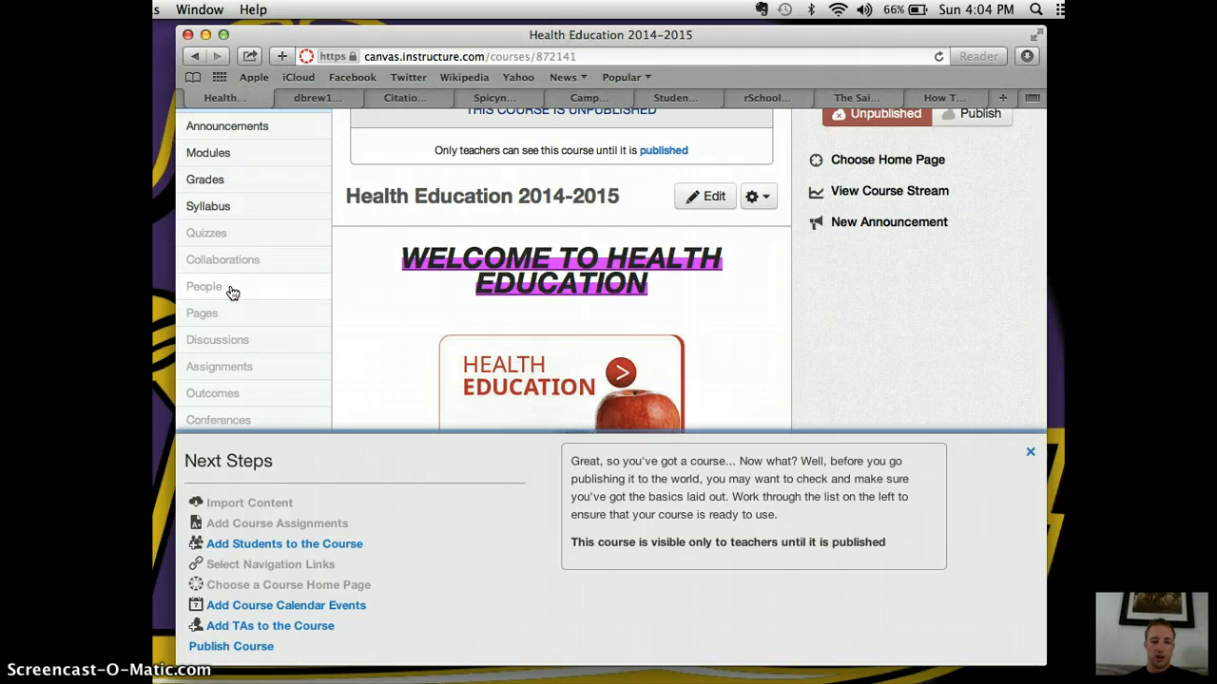
click(231, 291)
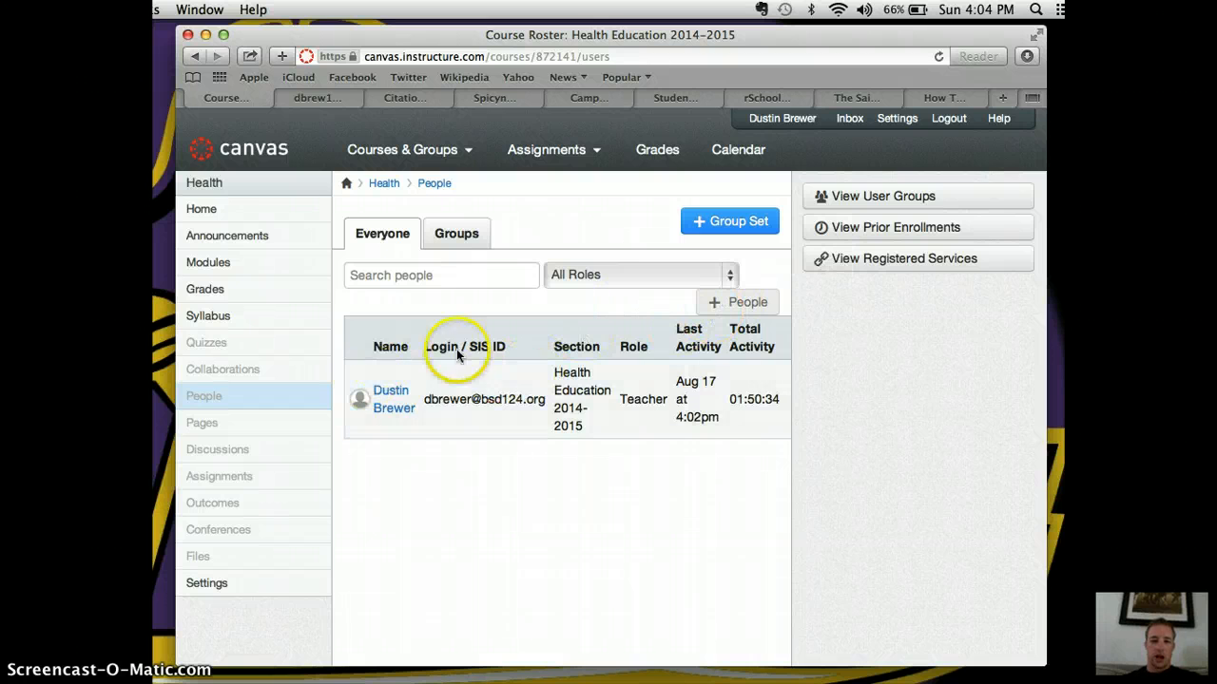
click(717, 305)
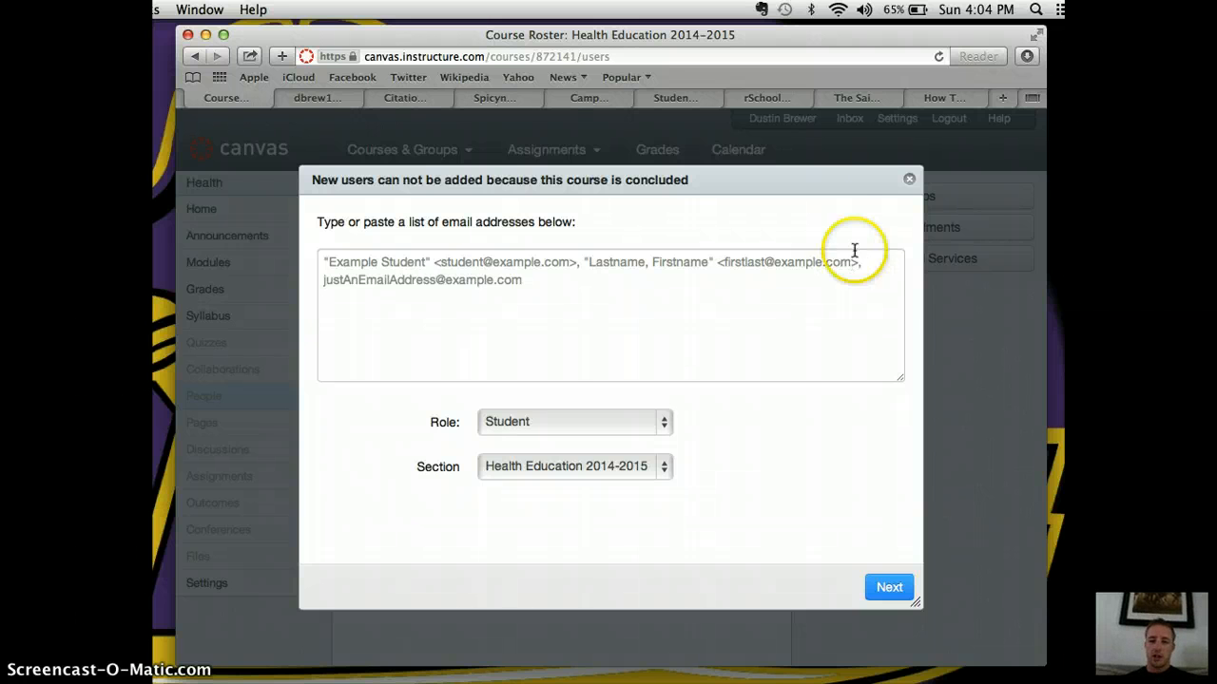
click(911, 182)
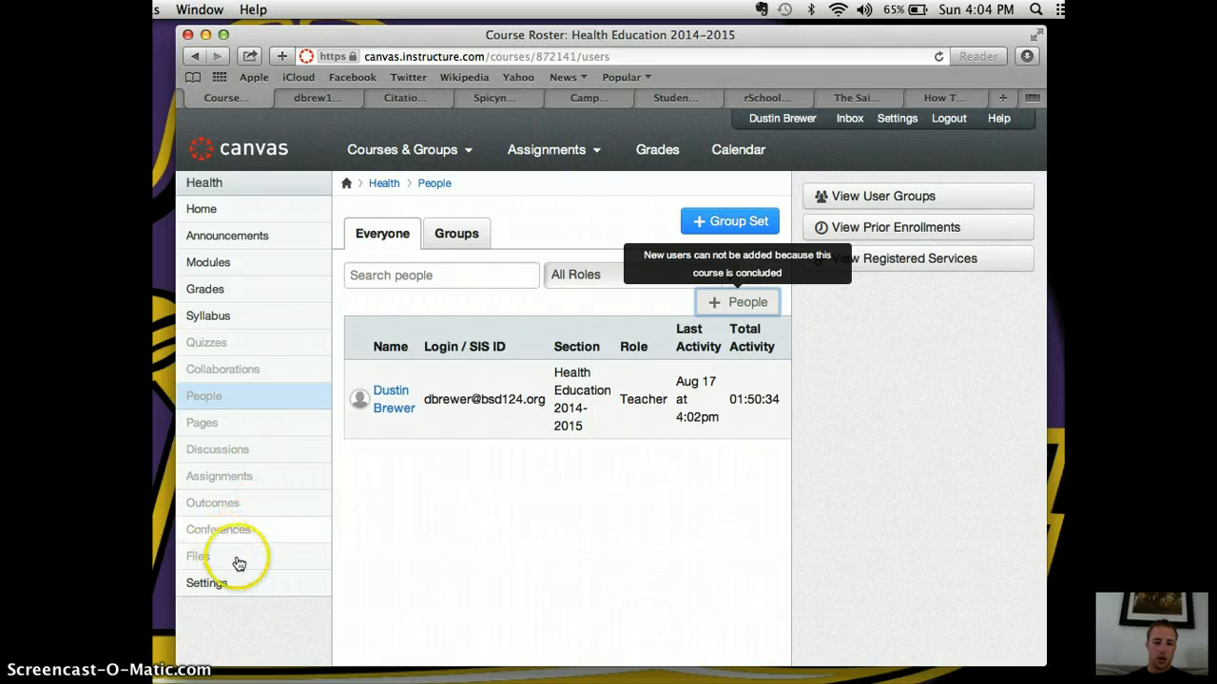
- Open the course settings and view the course details, the sections, and the navigation items shown to or hidden from students
click(237, 588)
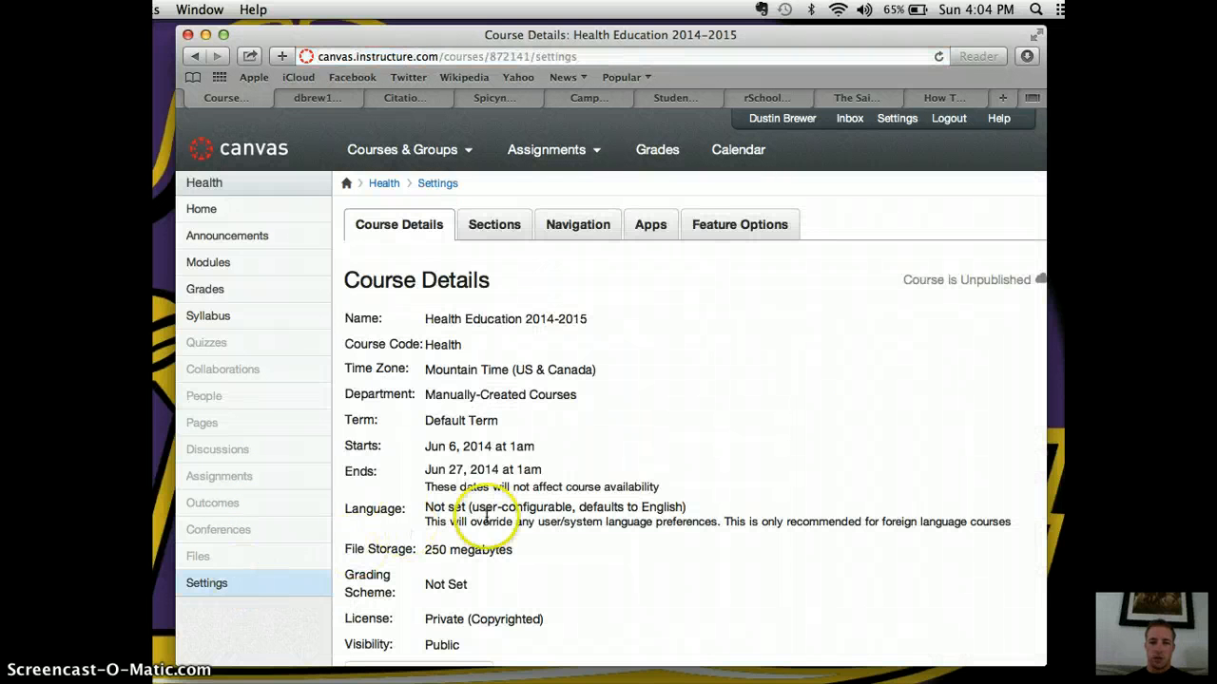
click(510, 234)
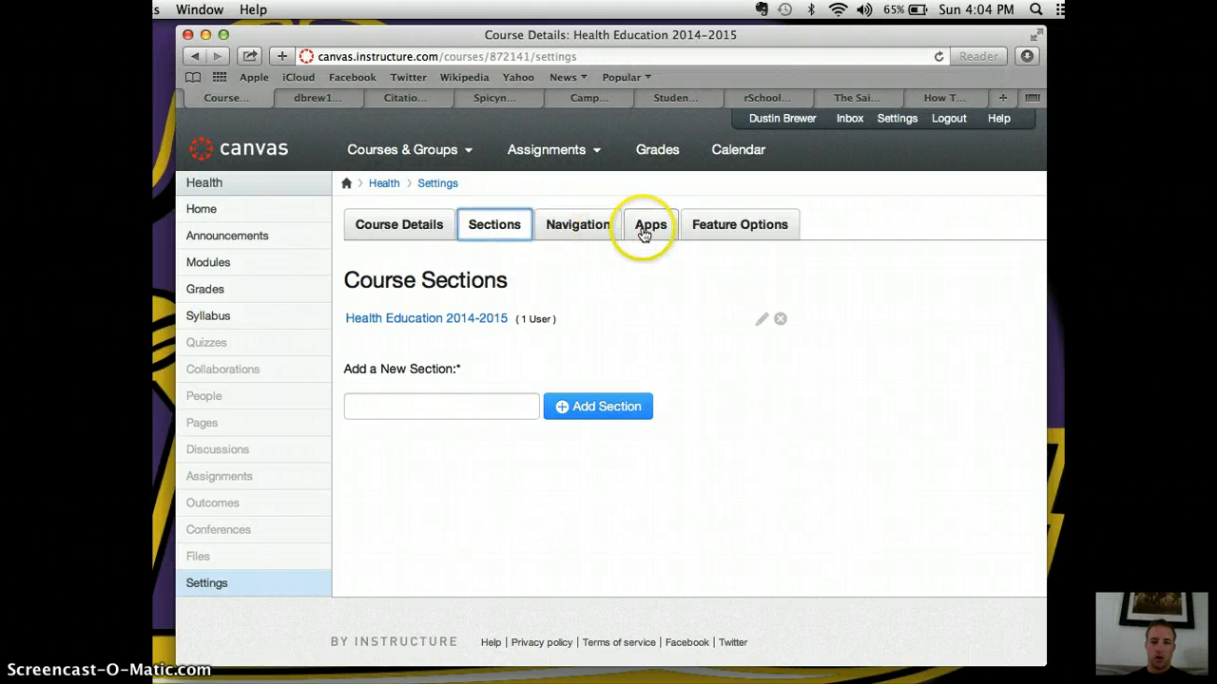
click(578, 227)
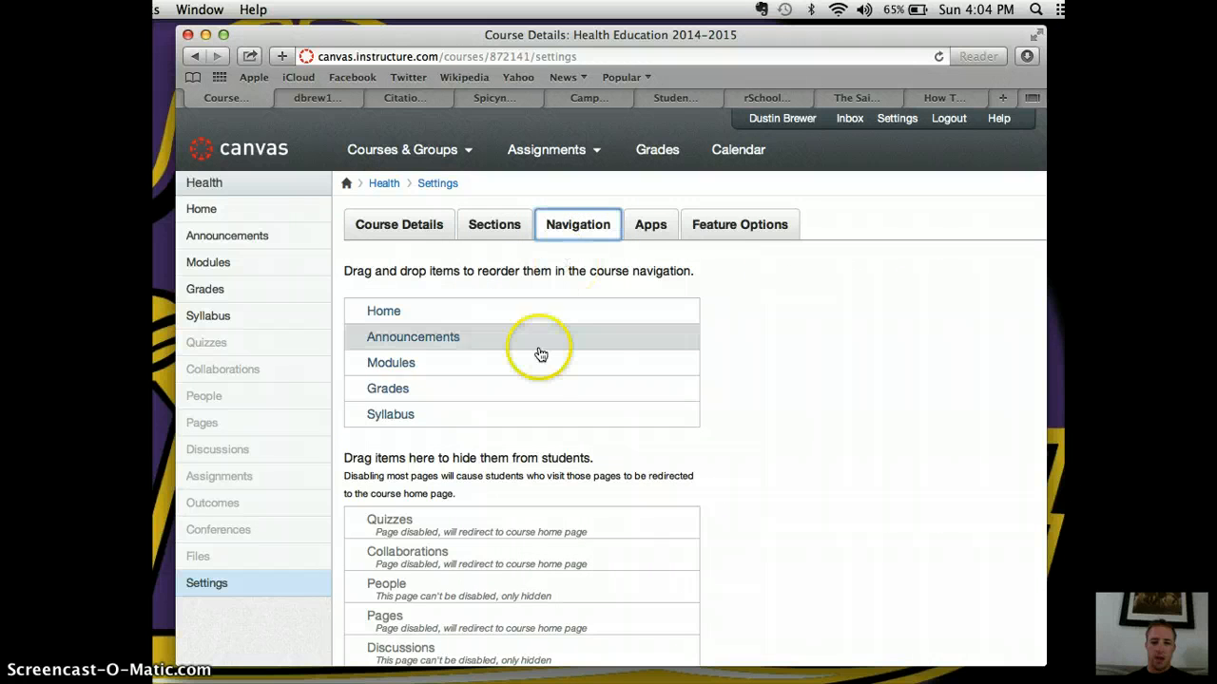
scroll(579, 432, down, 3)
scroll(583, 434, down, 4)
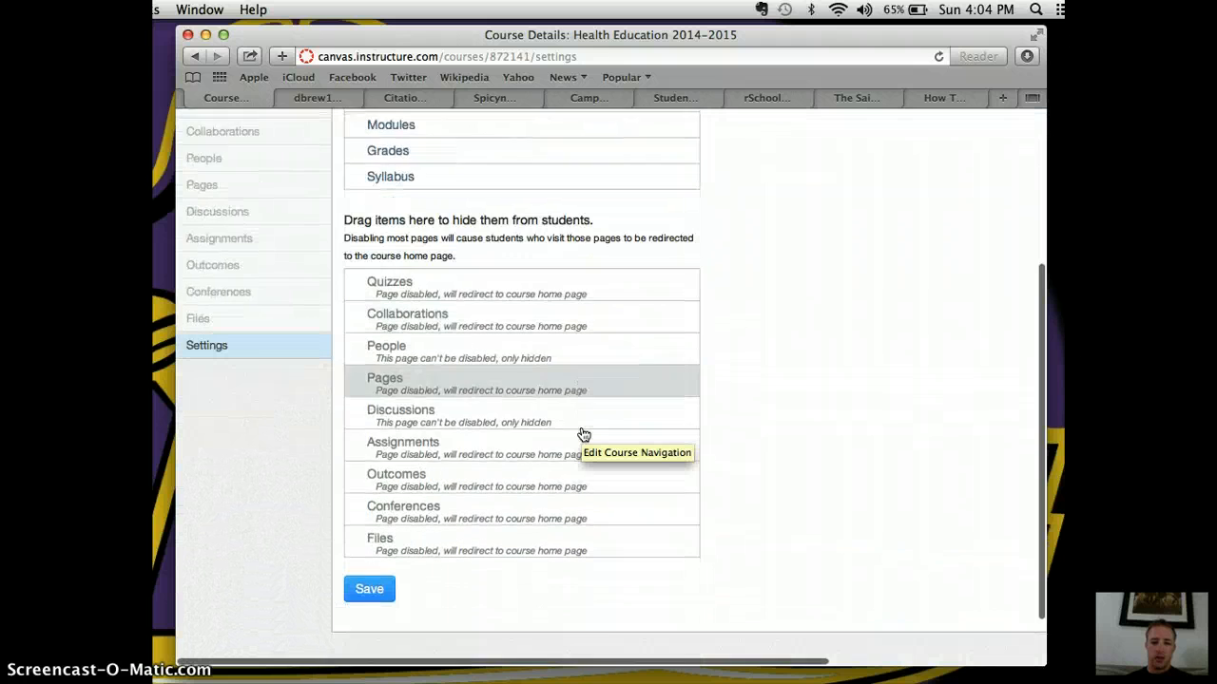
scroll(583, 435, up, 6)
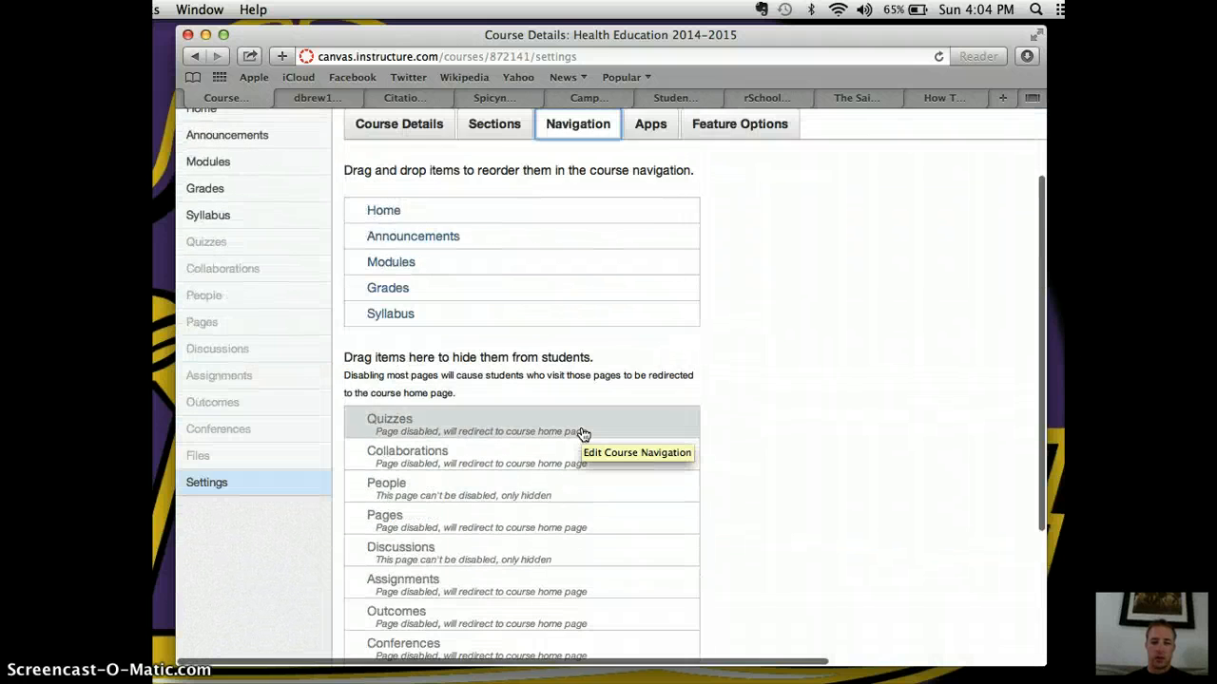
- Browse the external apps available in the course settings and return to the beginning of the list
click(650, 233)
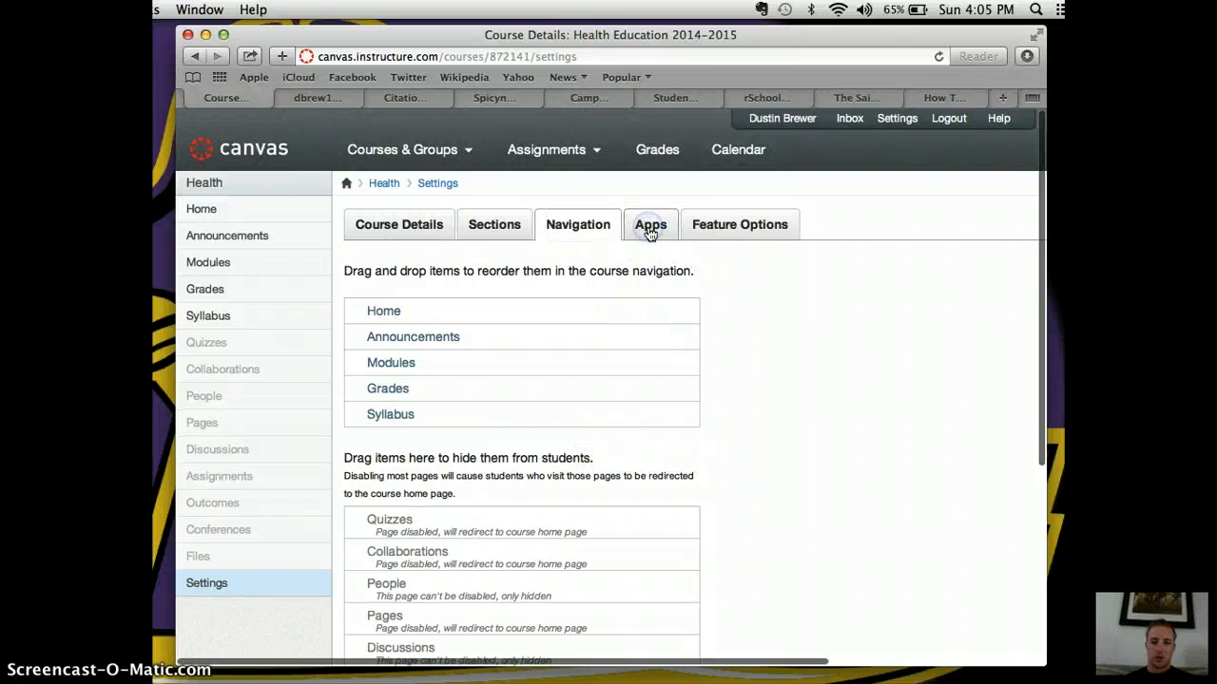
click(658, 475)
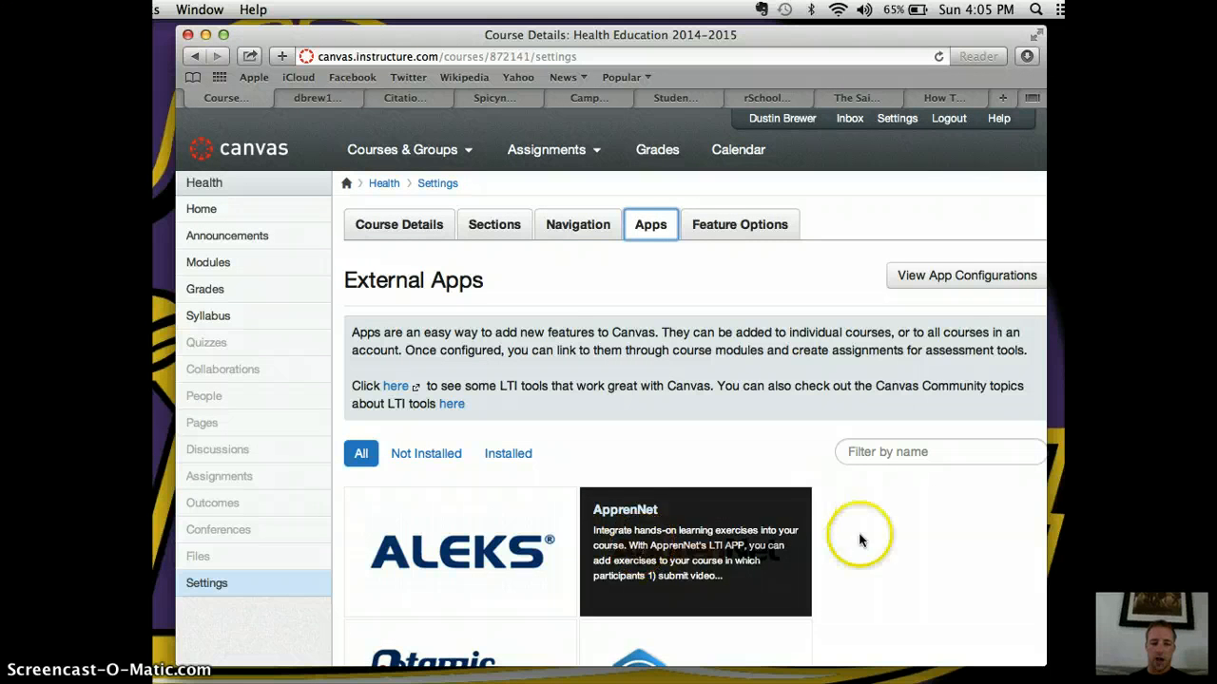
scroll(835, 638, down, 7)
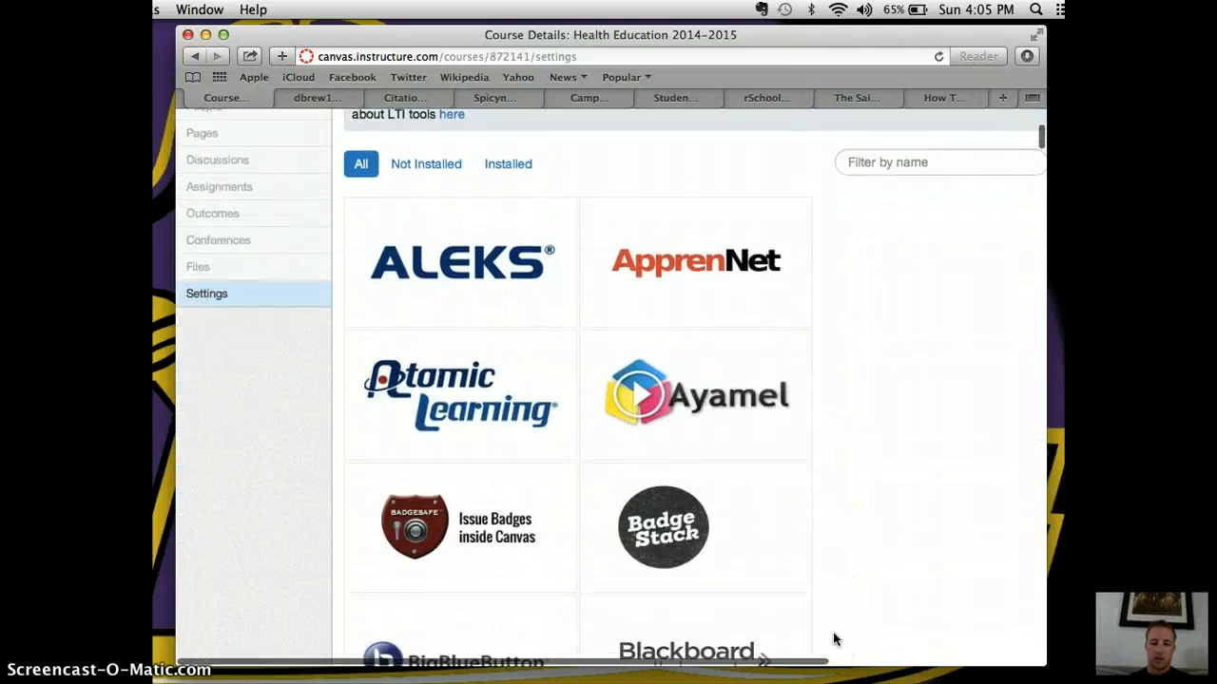
scroll(834, 639, down, 7)
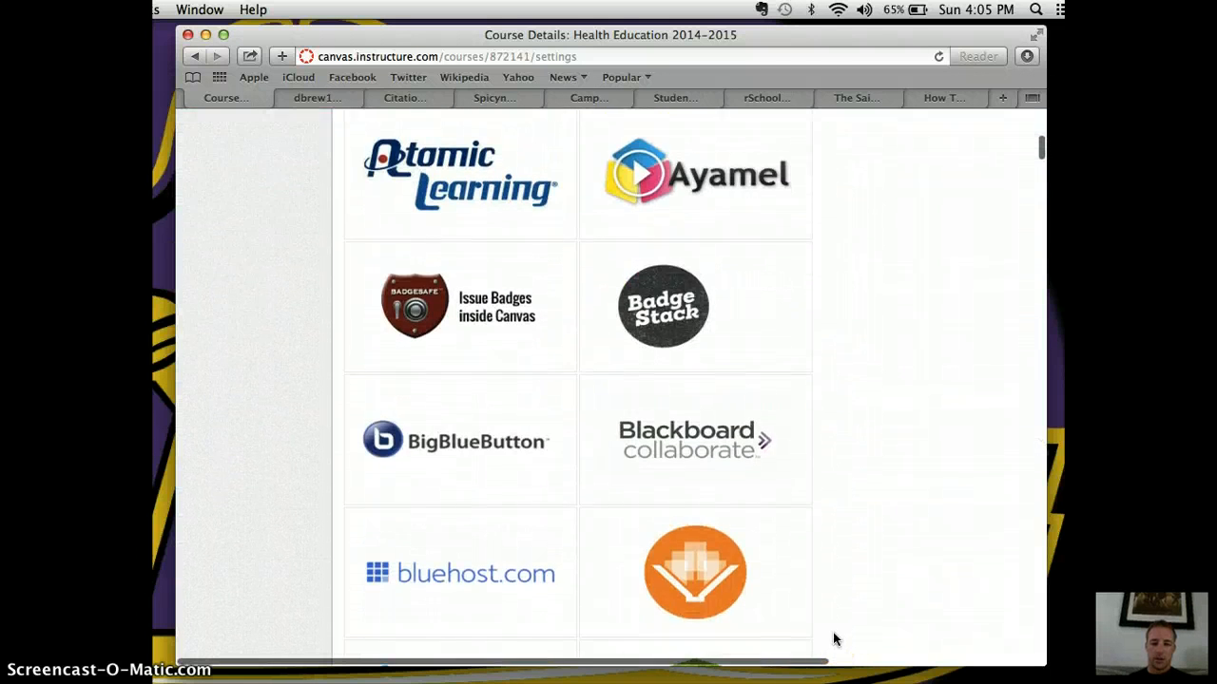
scroll(833, 637, down, 7)
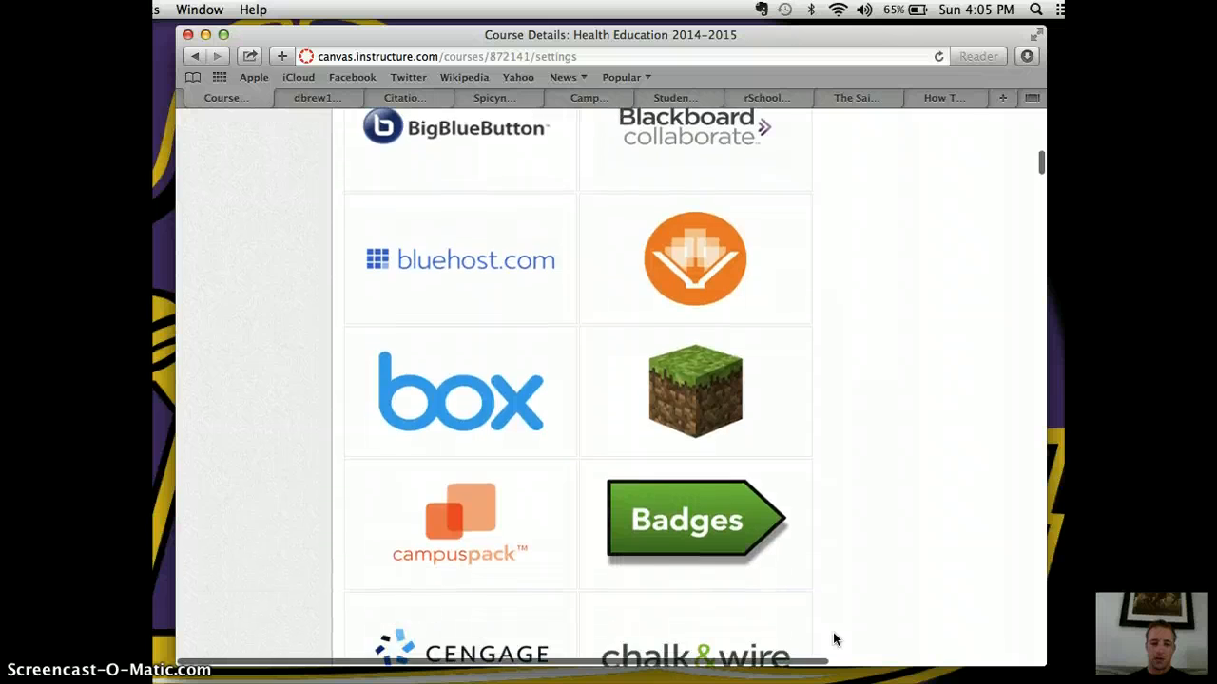
scroll(832, 632, down, 7)
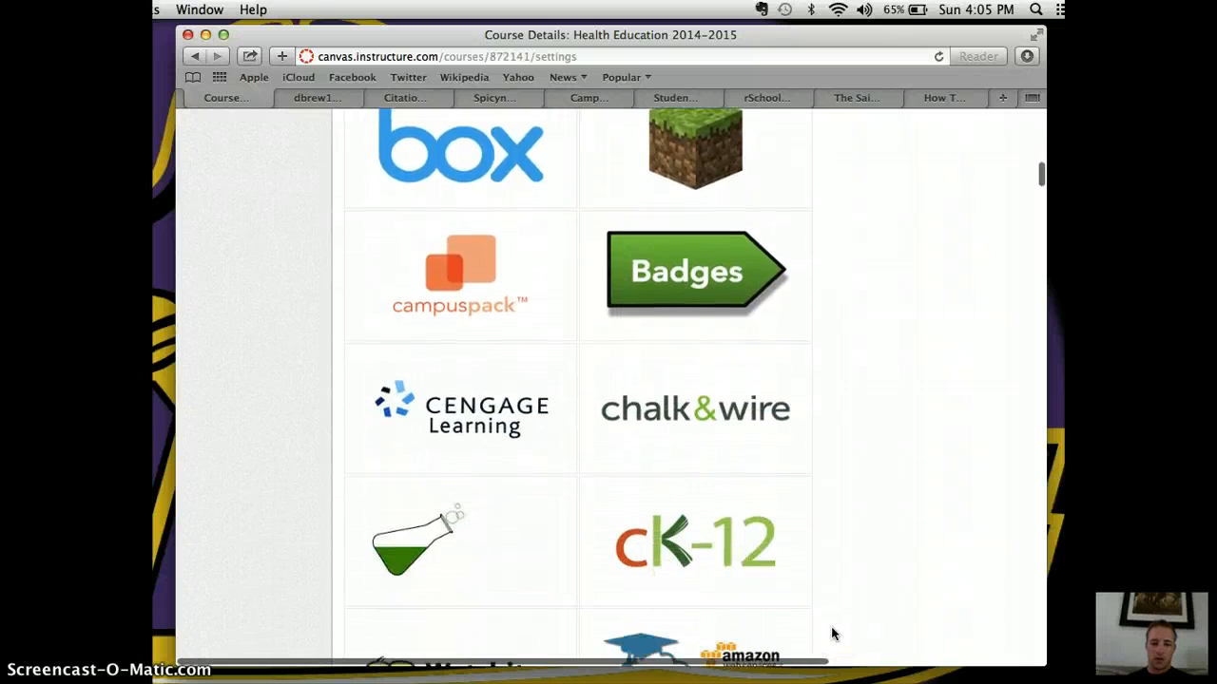
scroll(832, 634, down, 7)
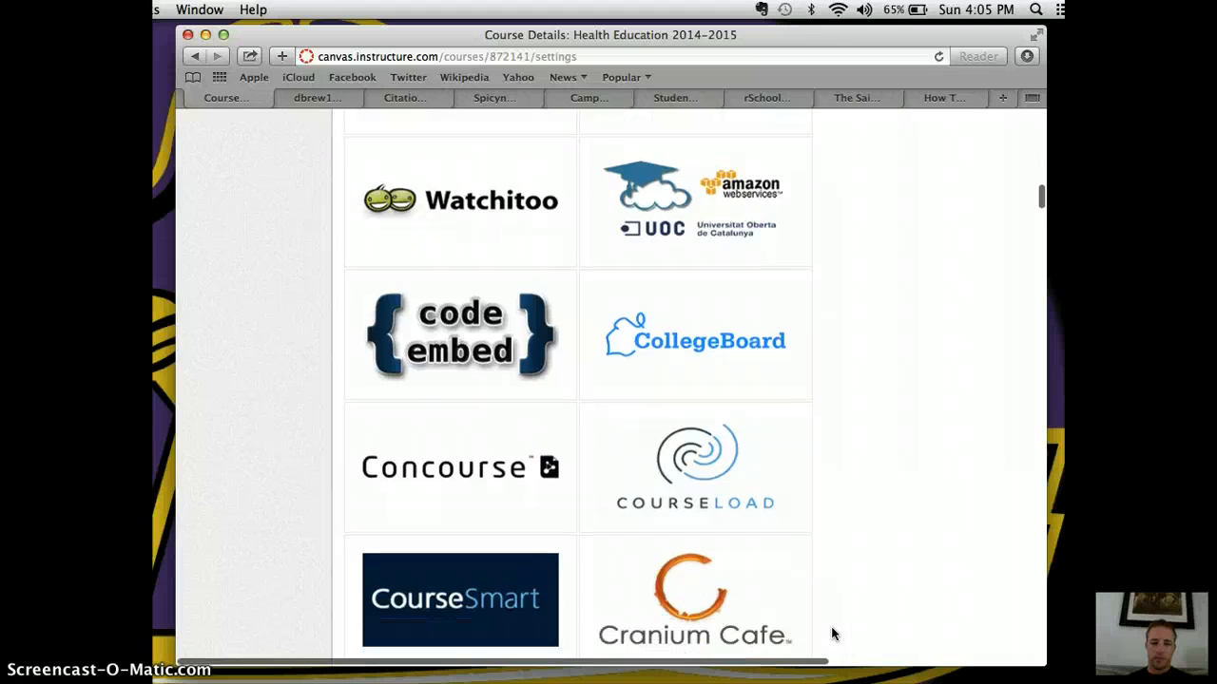
scroll(831, 634, up, 4)
scroll(831, 634, up, 20)
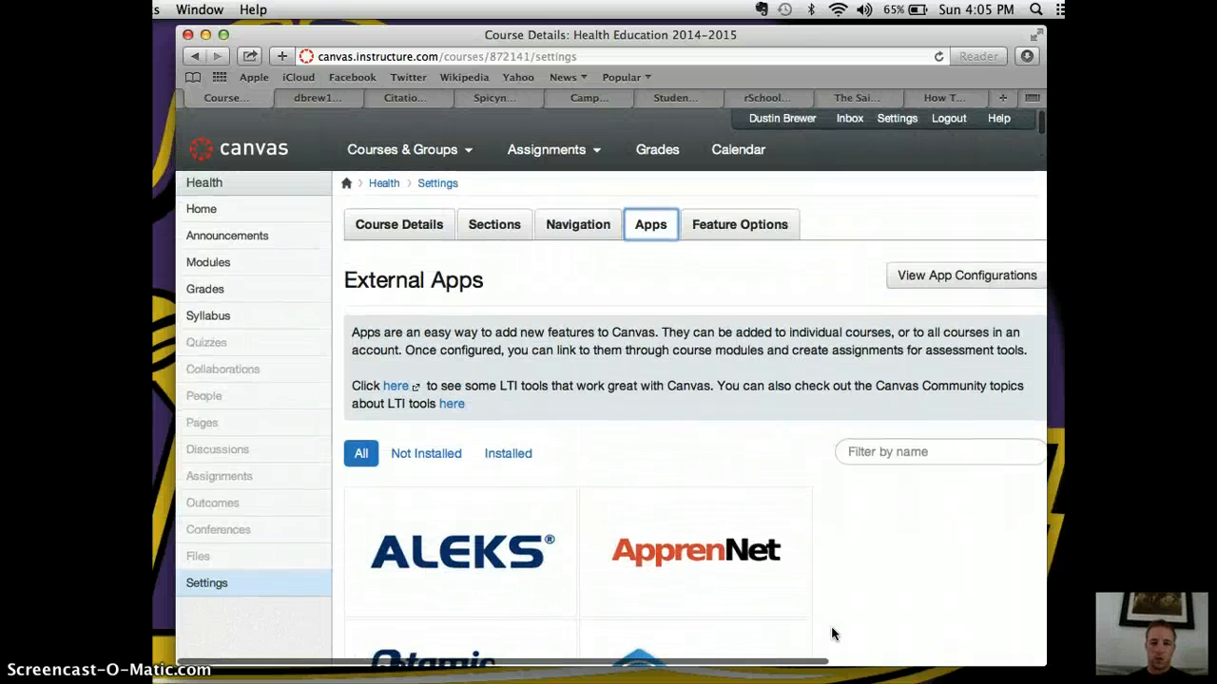
click(749, 535)
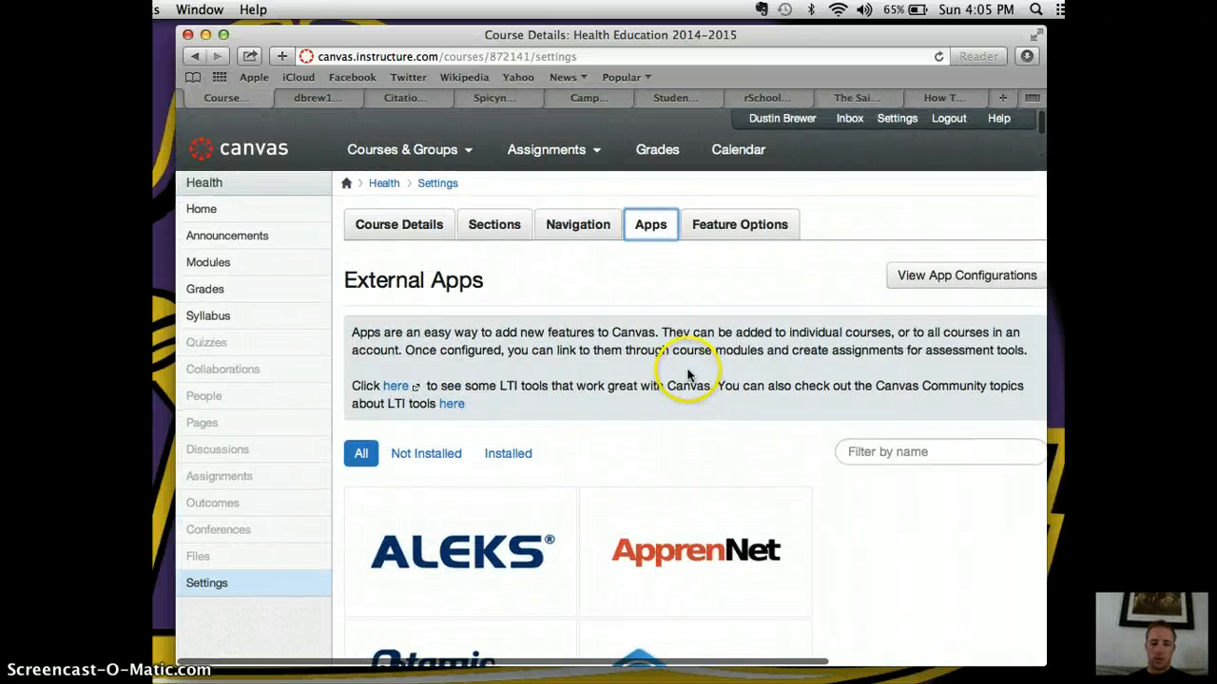
- View the course's feature options and return to the Health course home page
click(754, 231)
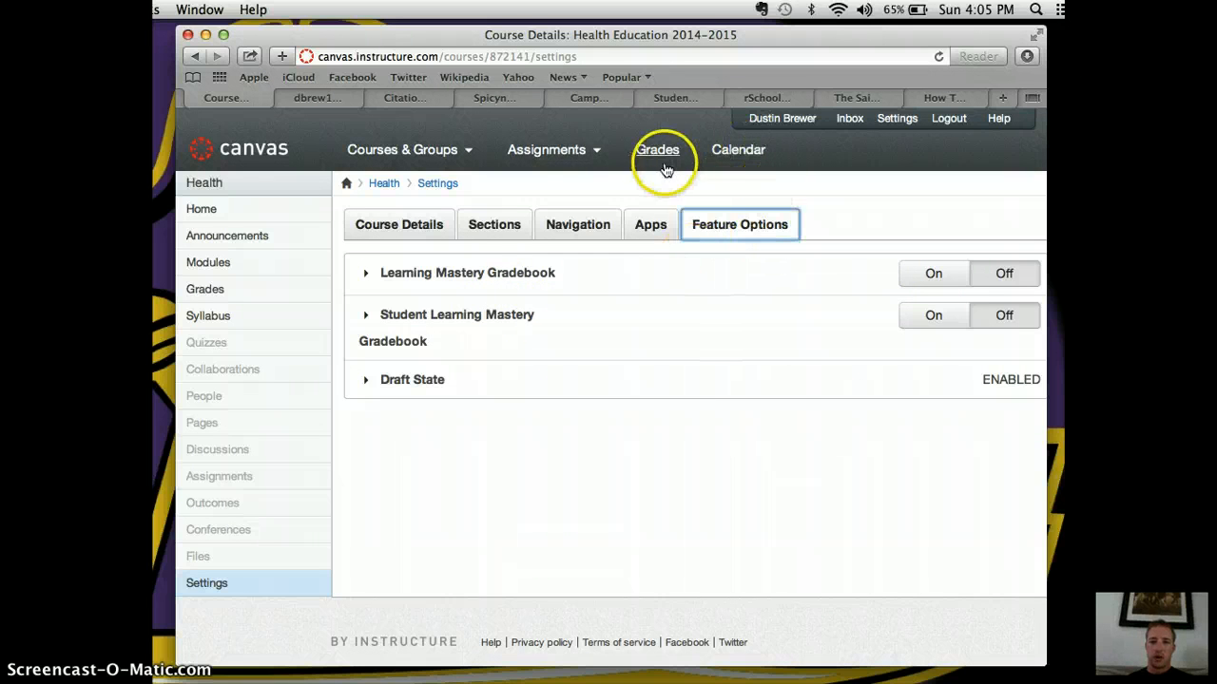
click(579, 156)
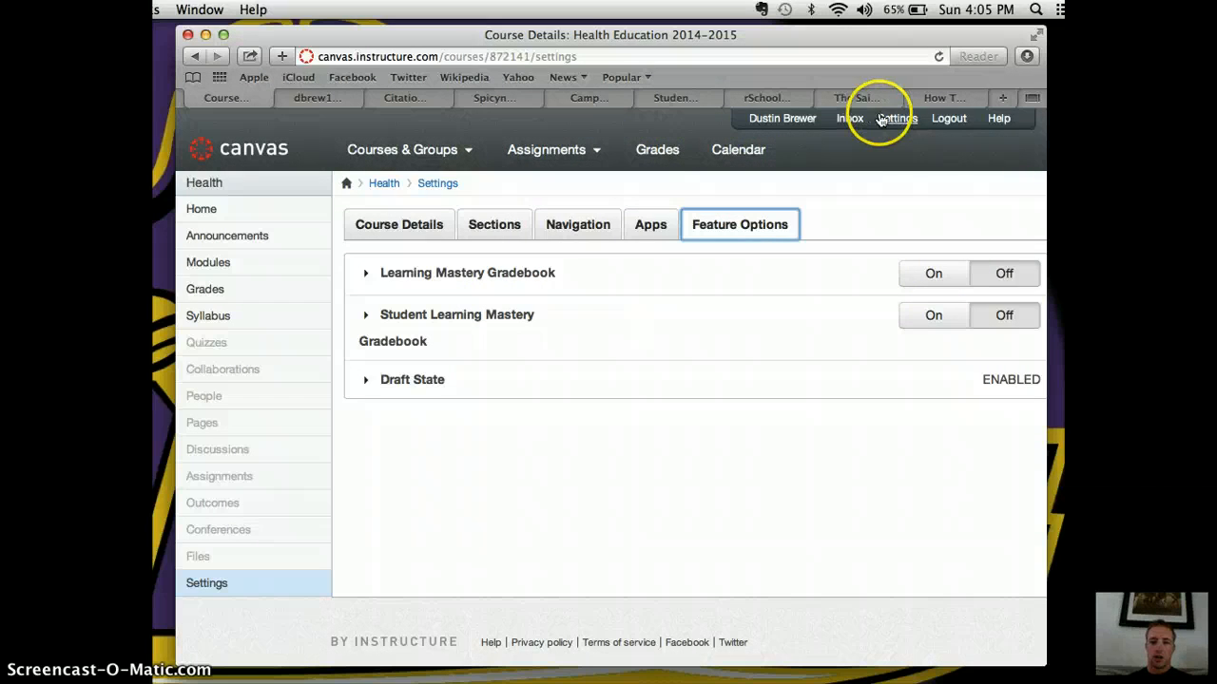
click(216, 211)
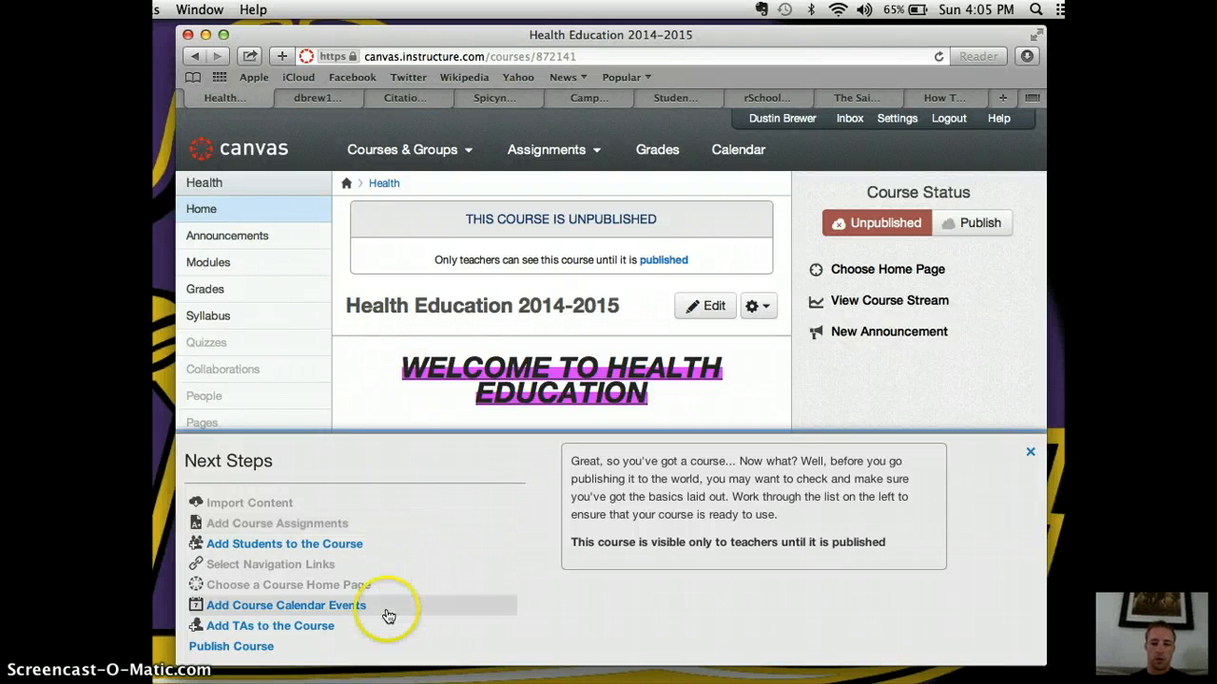
- Look over the course home page and its Next Steps setup checklist
scroll(382, 619, down, 3)
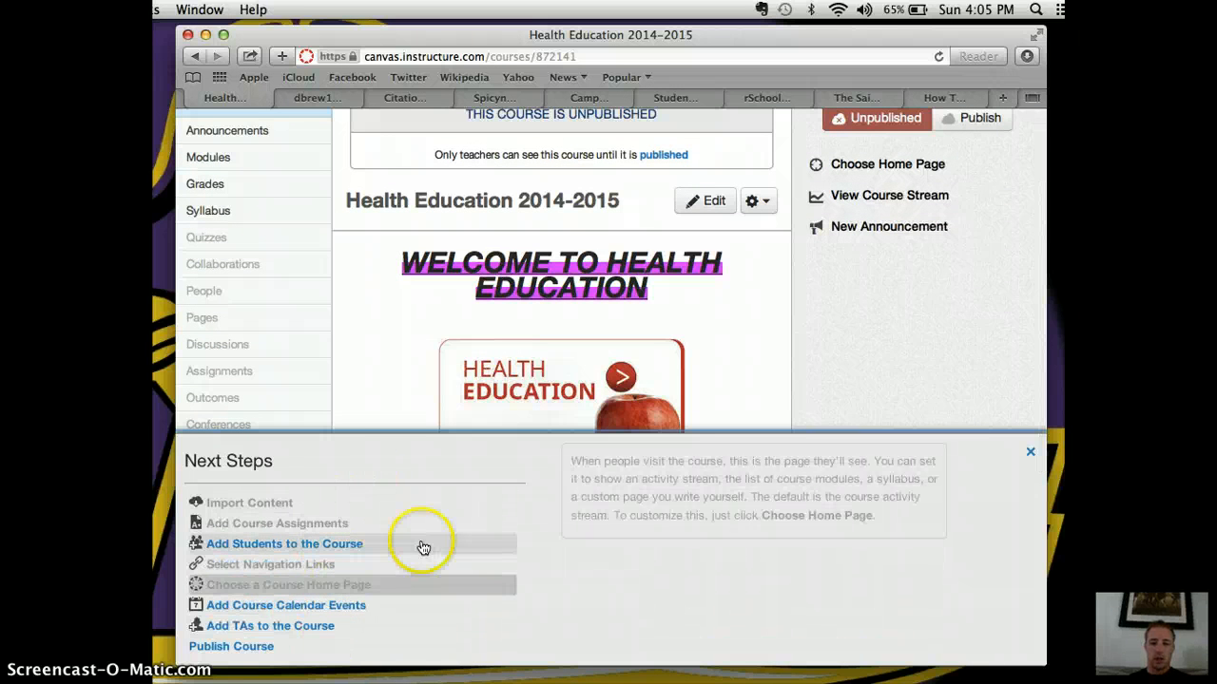
scroll(449, 555, up, 3)
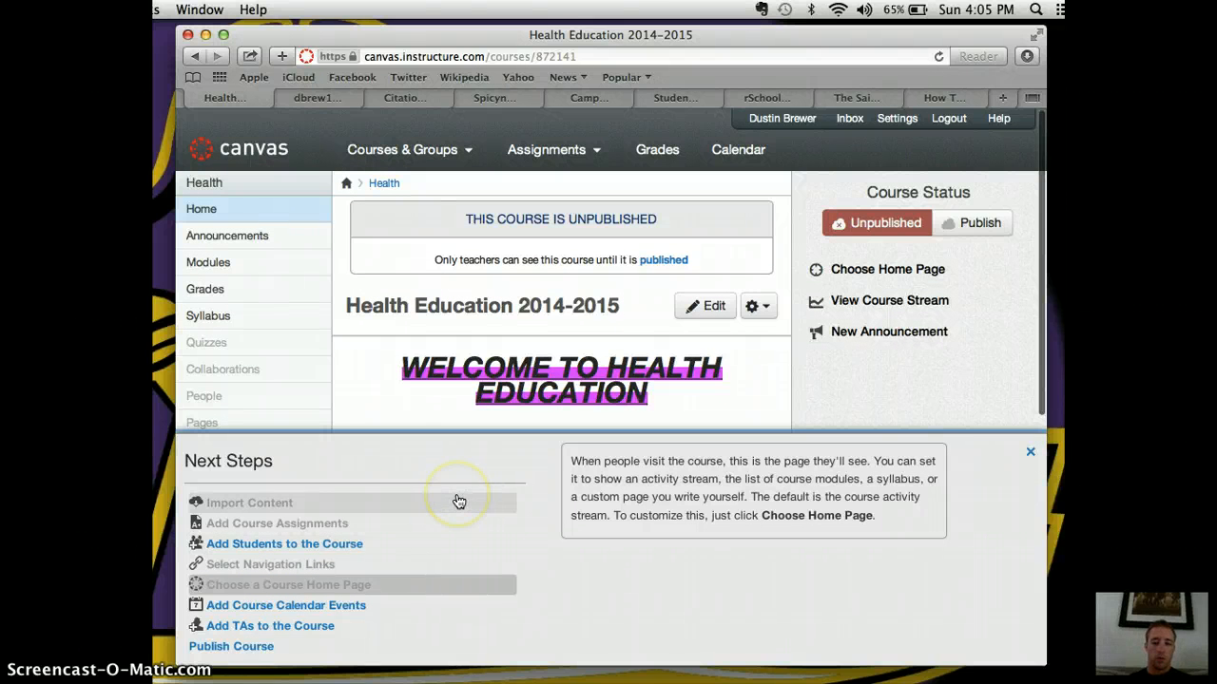
click(481, 500)
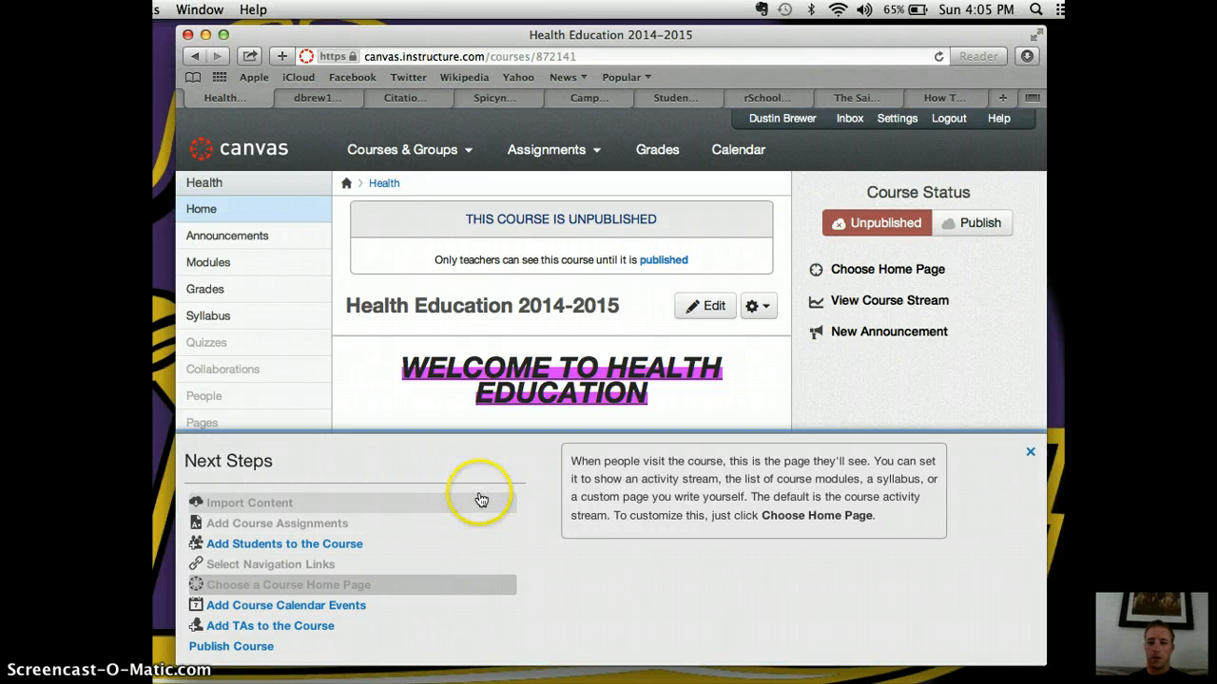